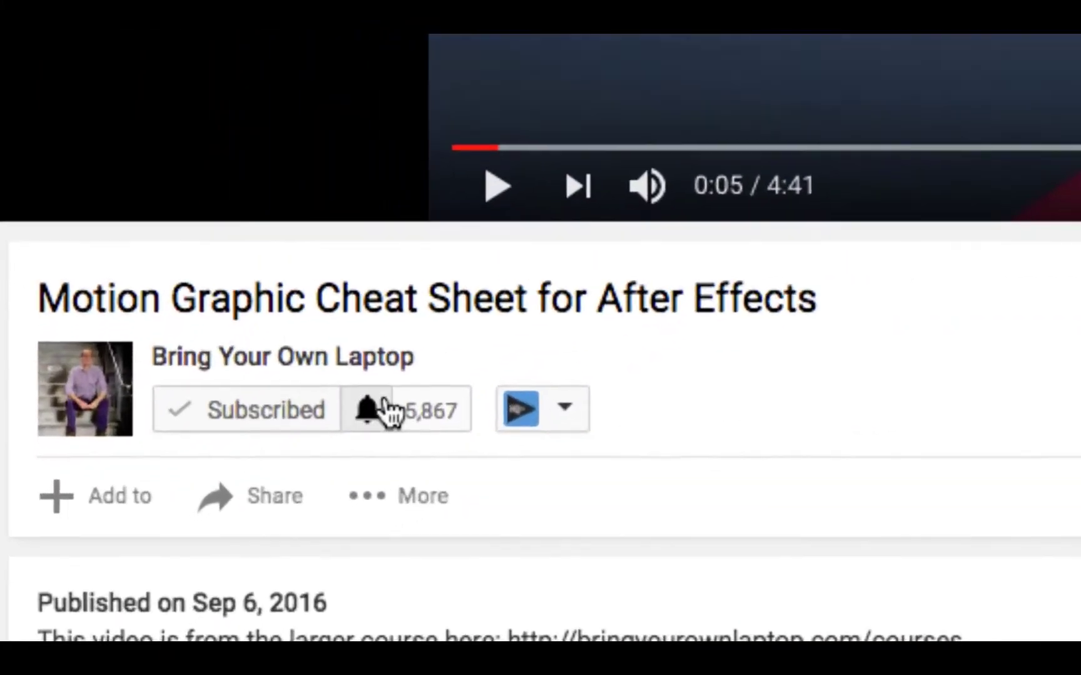
Enable 'Send me all notifications' for the Bring Your Own Laptop channel and save it
left_click(159, 575)
left_click(234, 256)
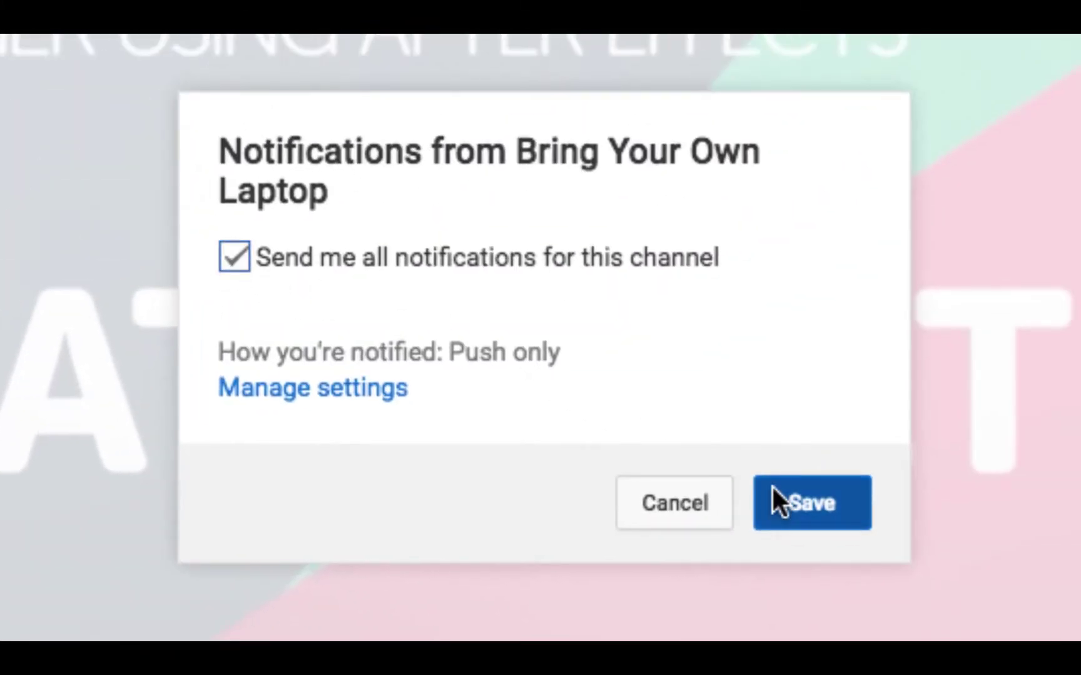
left_click(773, 487)
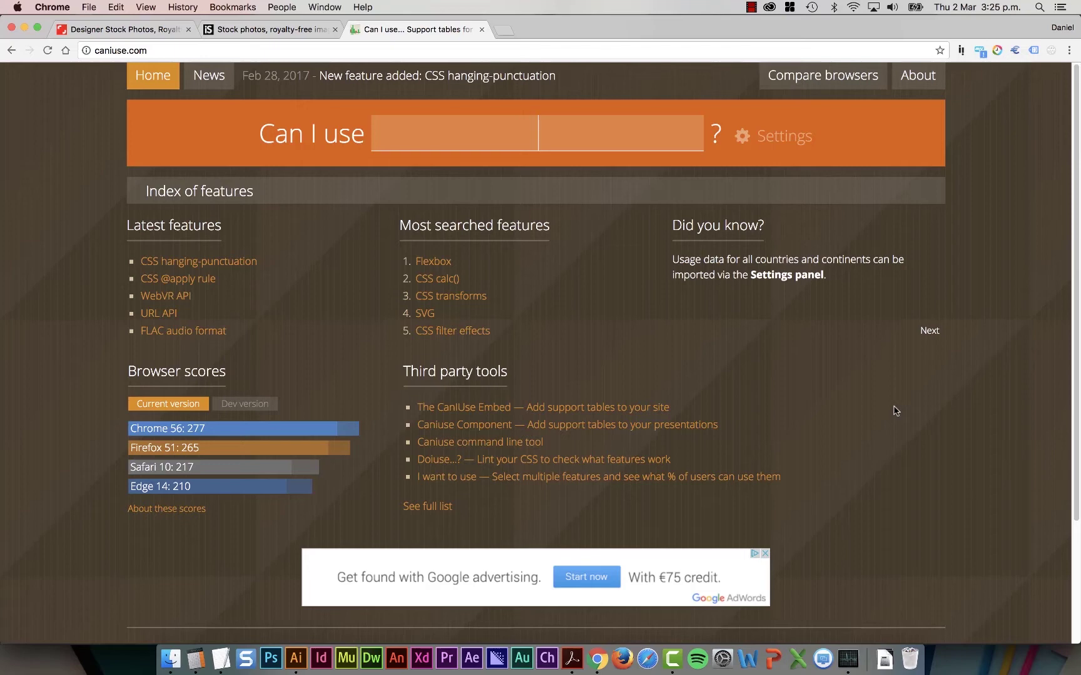
Back in Illustrator, zoom the desktop mockup's hero section to 100%
key("super+Tab")
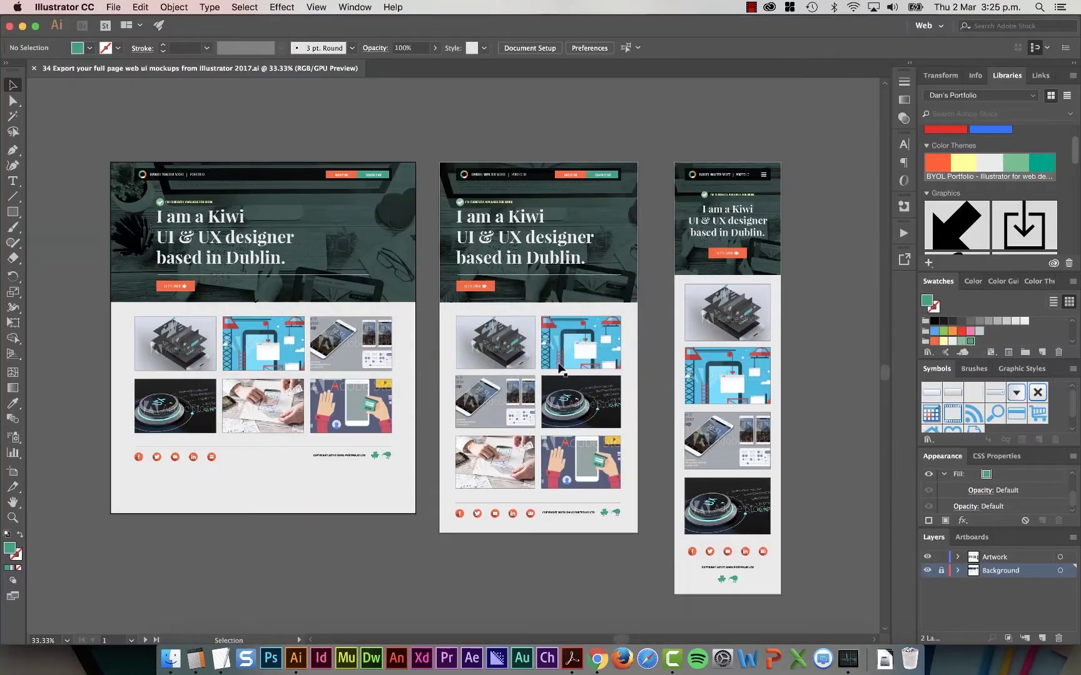
left_click(245, 235)
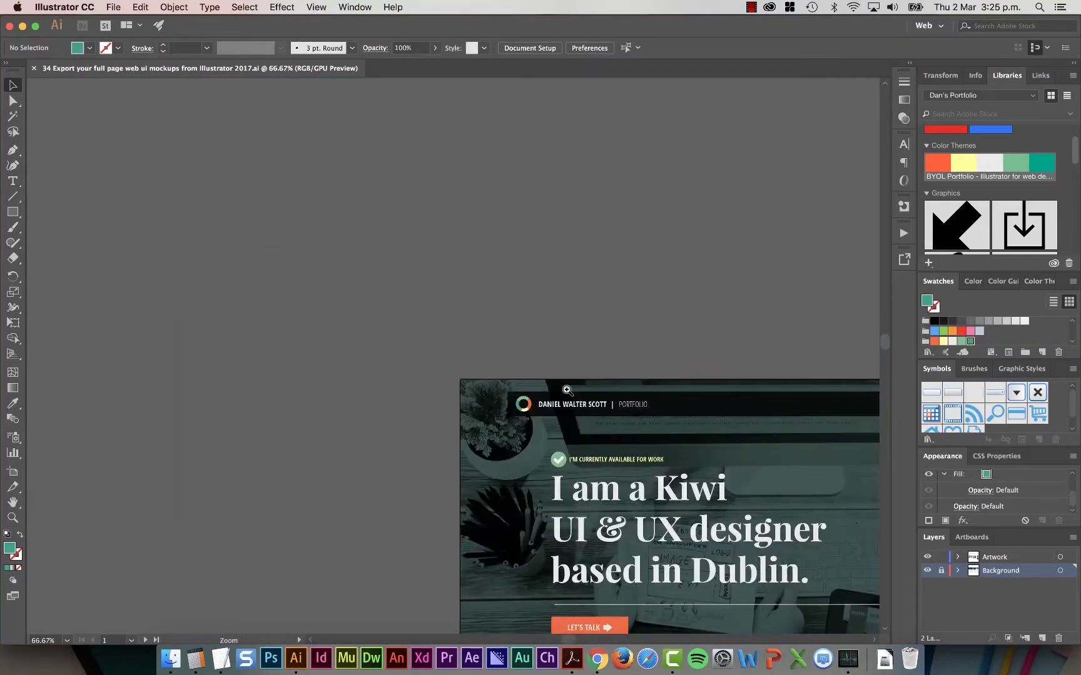
left_click_drag(337, 337, 474, 240)
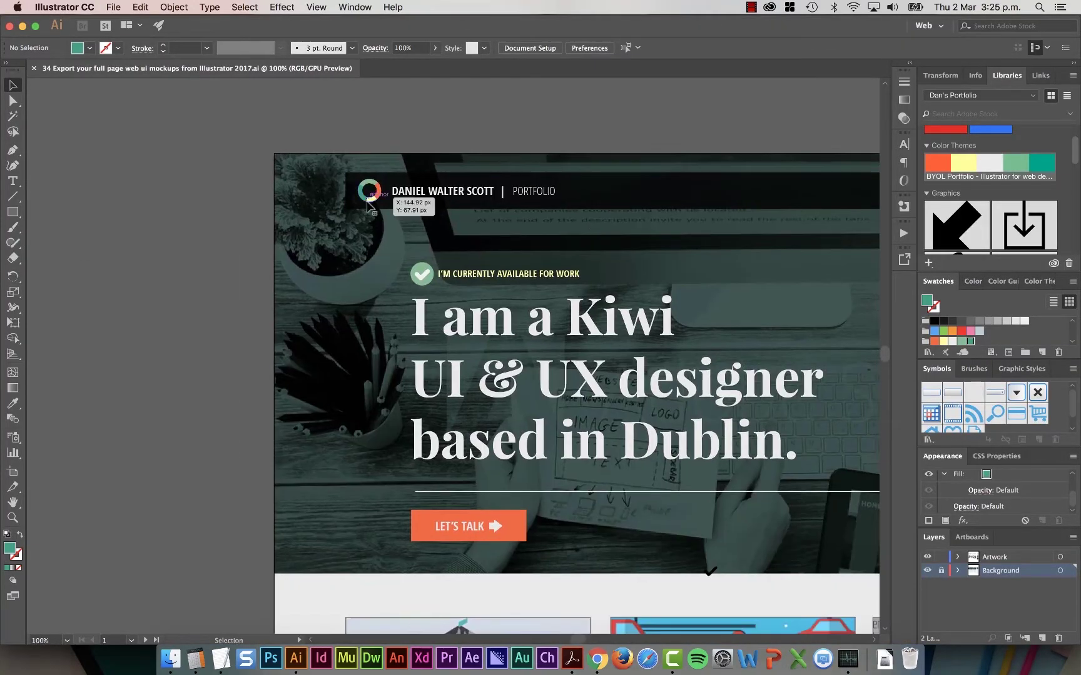
scroll(371, 434, "down", 5)
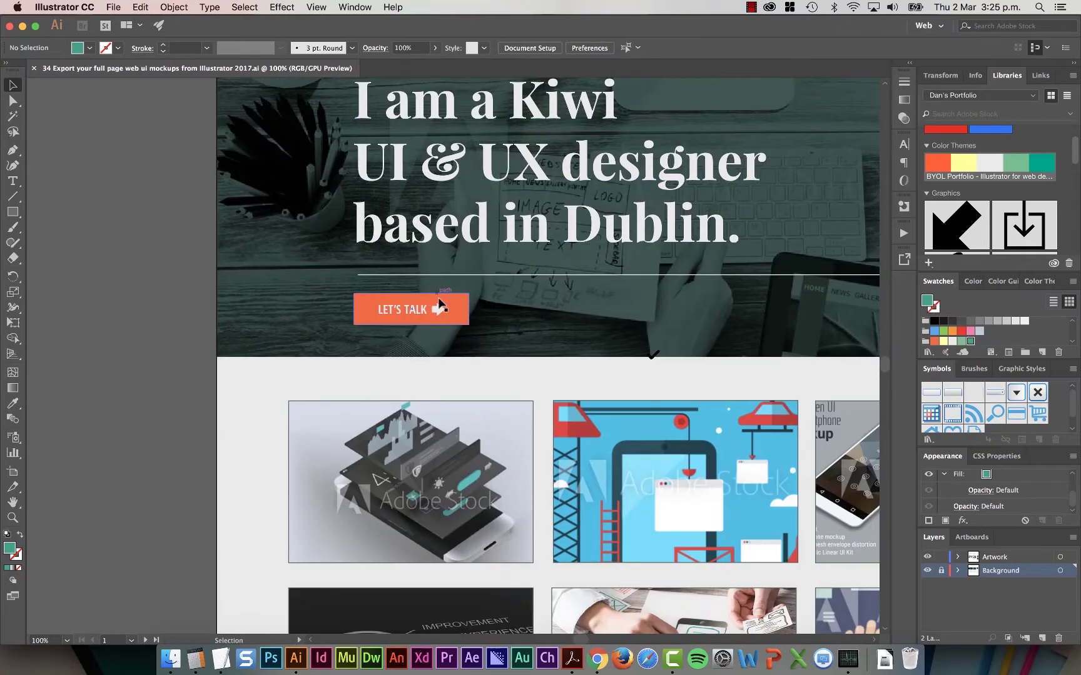
scroll(439, 315, "down", 5)
scroll(439, 314, "down", 5)
scroll(591, 338, "right", 2)
scroll(607, 448, "left", 5)
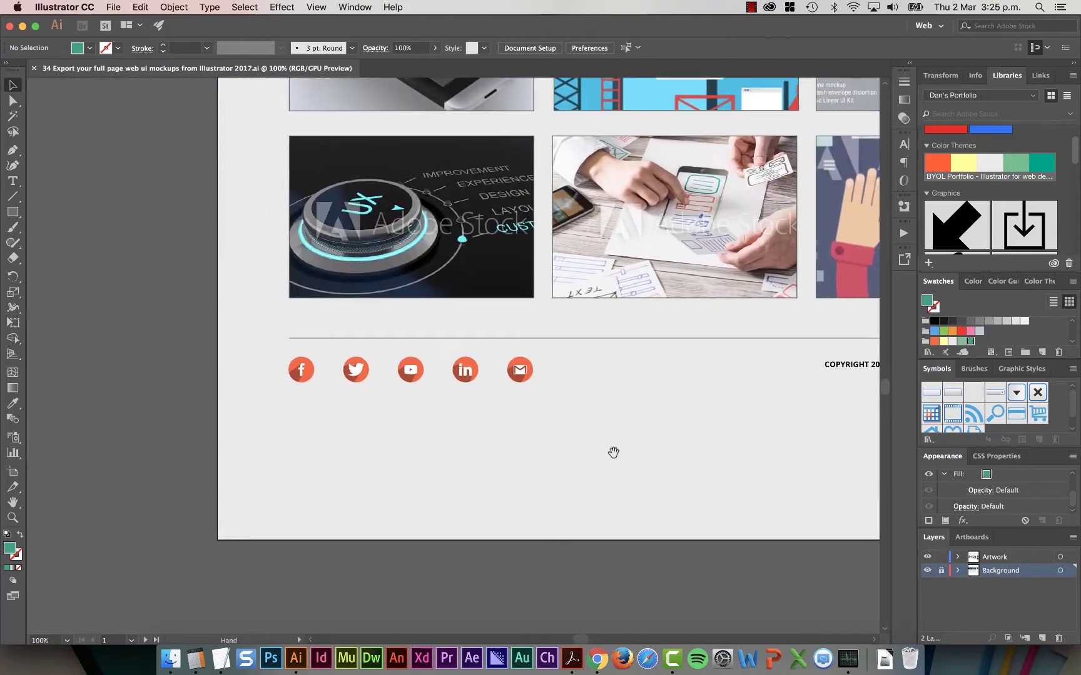
scroll(591, 338, "up", 3)
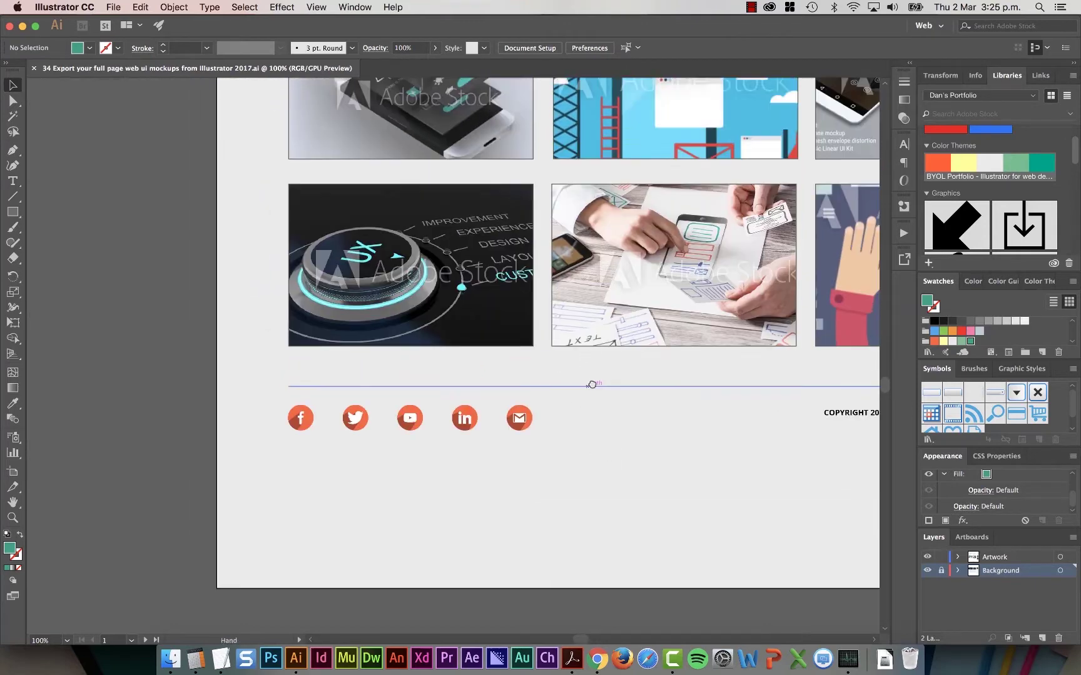
scroll(591, 380, "up", 5)
scroll(548, 422, "up", 5)
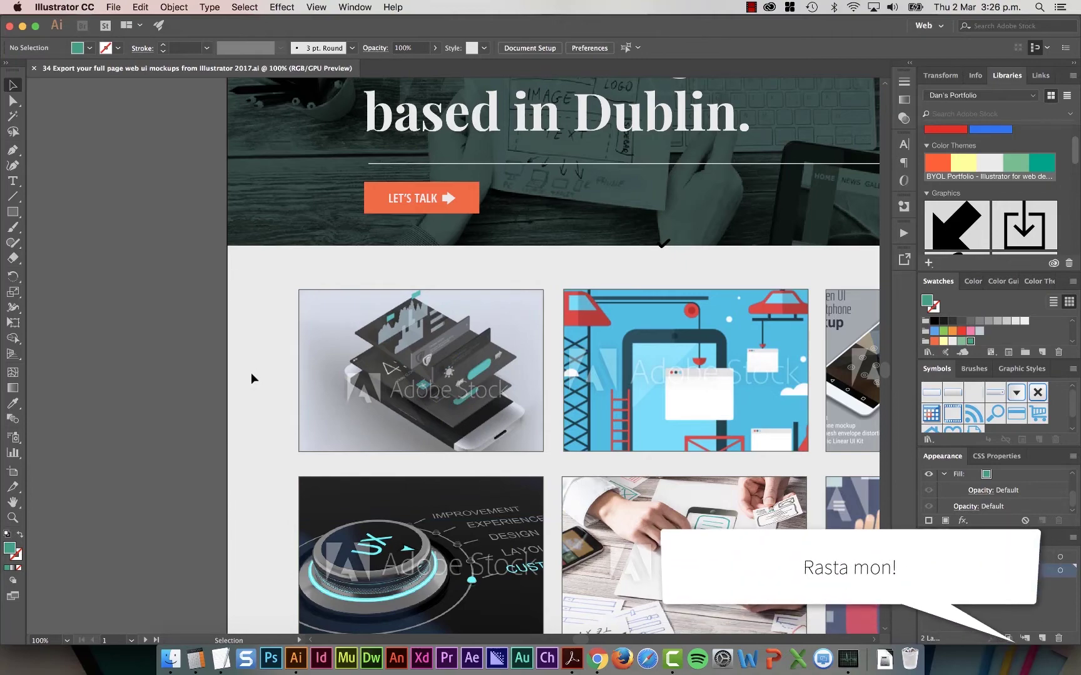
scroll(321, 265, "up", 5)
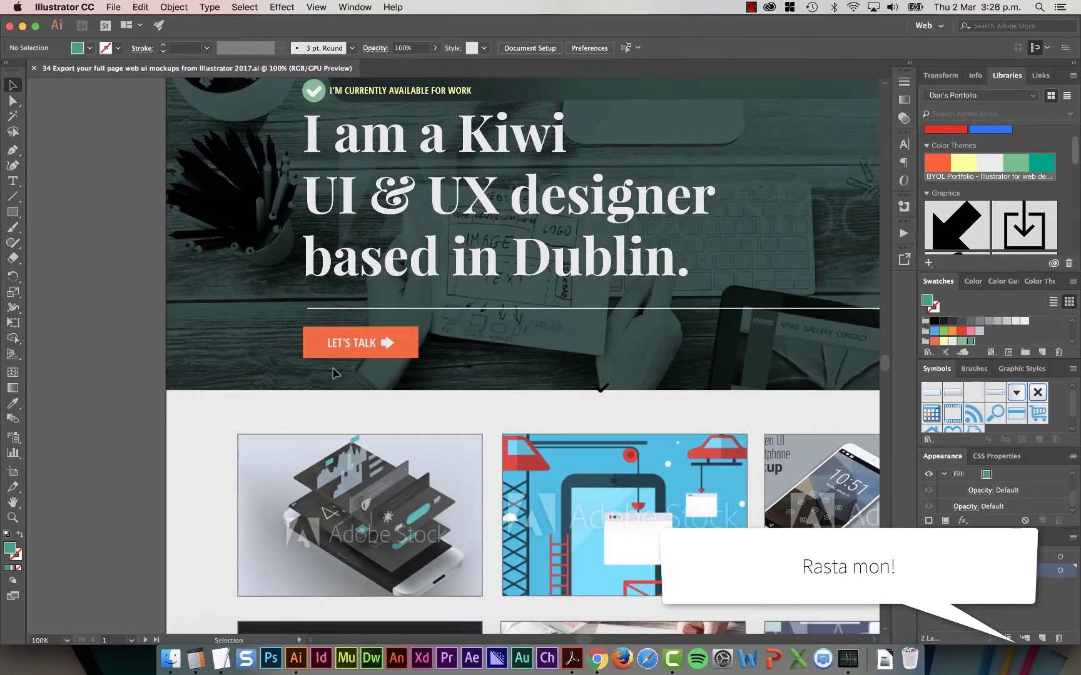
left_click(385, 347)
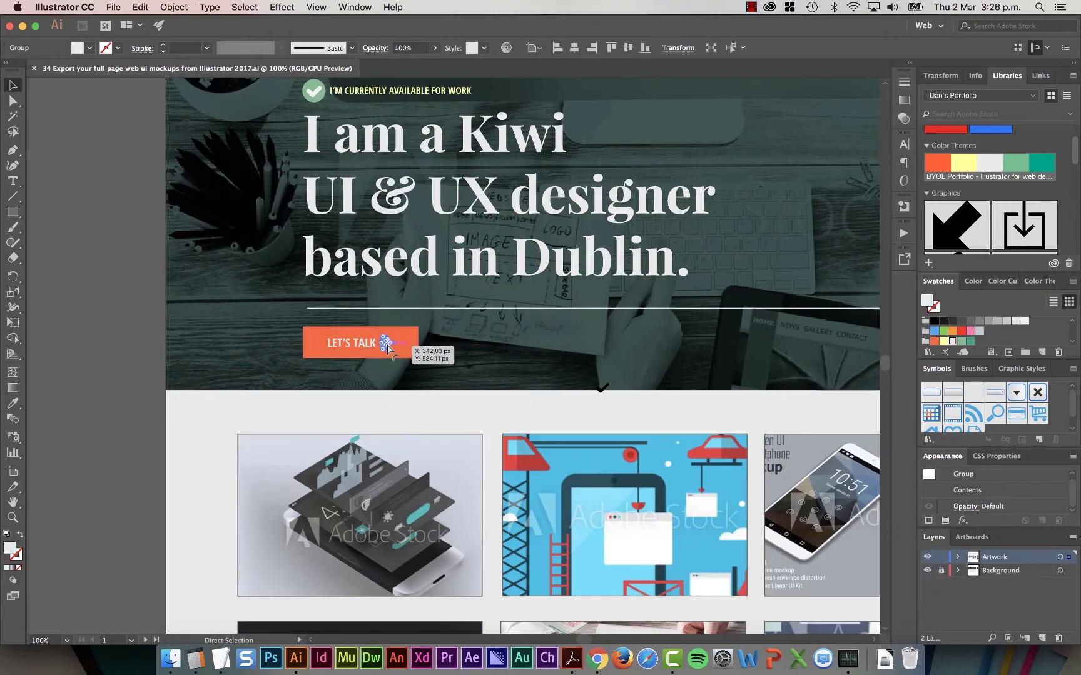
scroll(384, 346, "up", 3)
scroll(389, 349, "up", 2)
key("v")
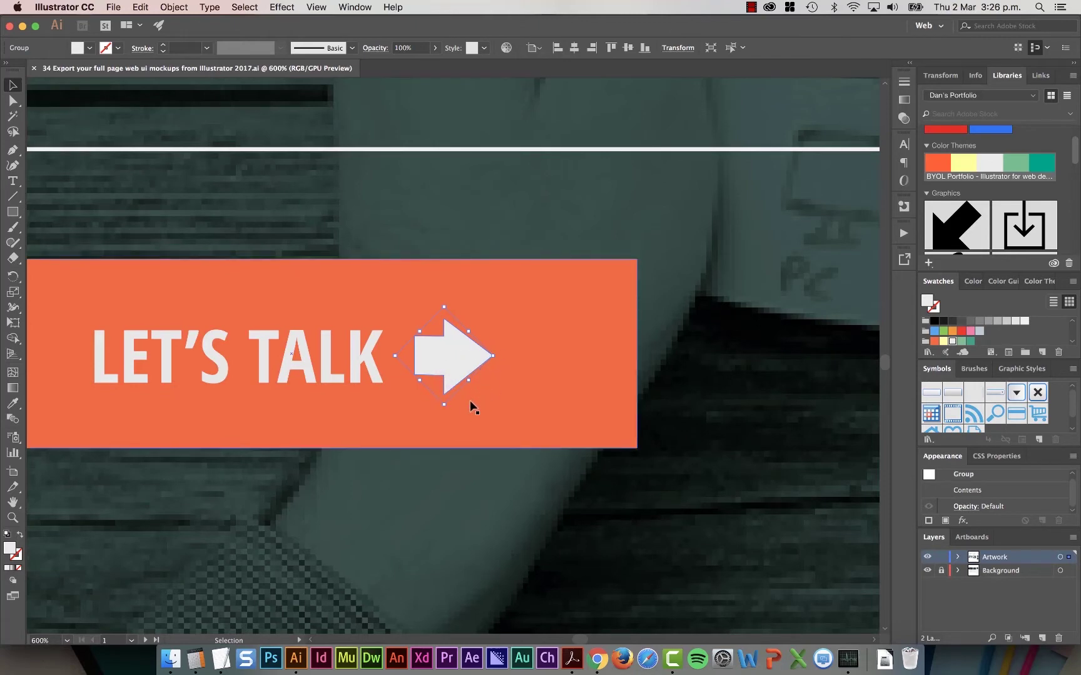
scroll(443, 468, "down", 10)
scroll(506, 254, "down", 10)
left_click(471, 336)
scroll(471, 337, "down", 2)
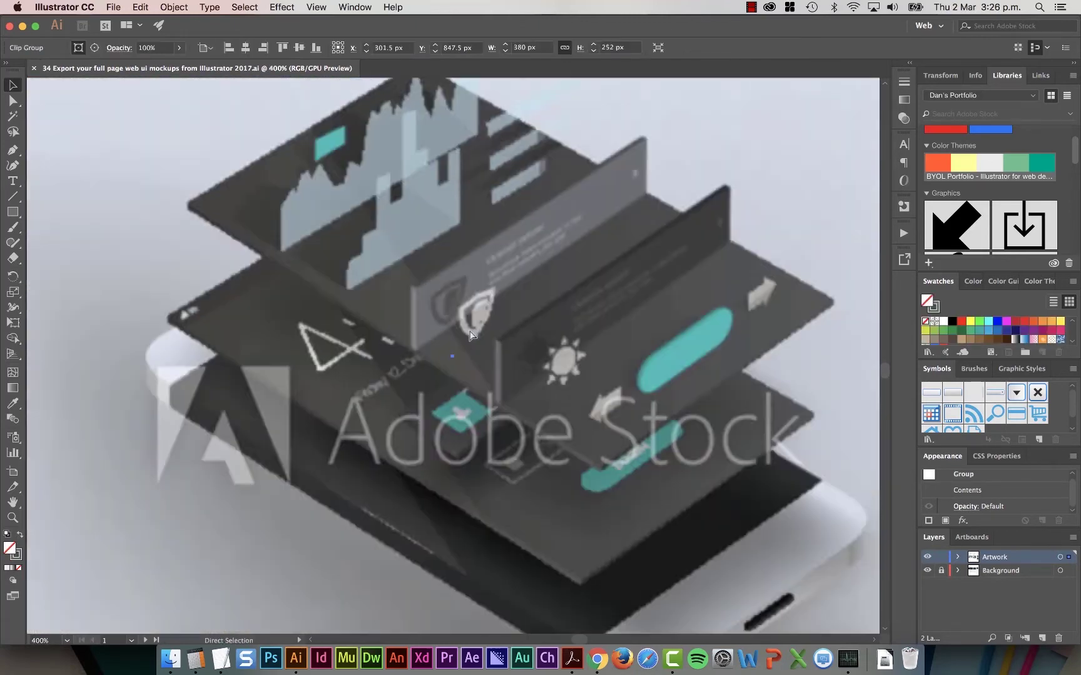
scroll(471, 336, "up", 3)
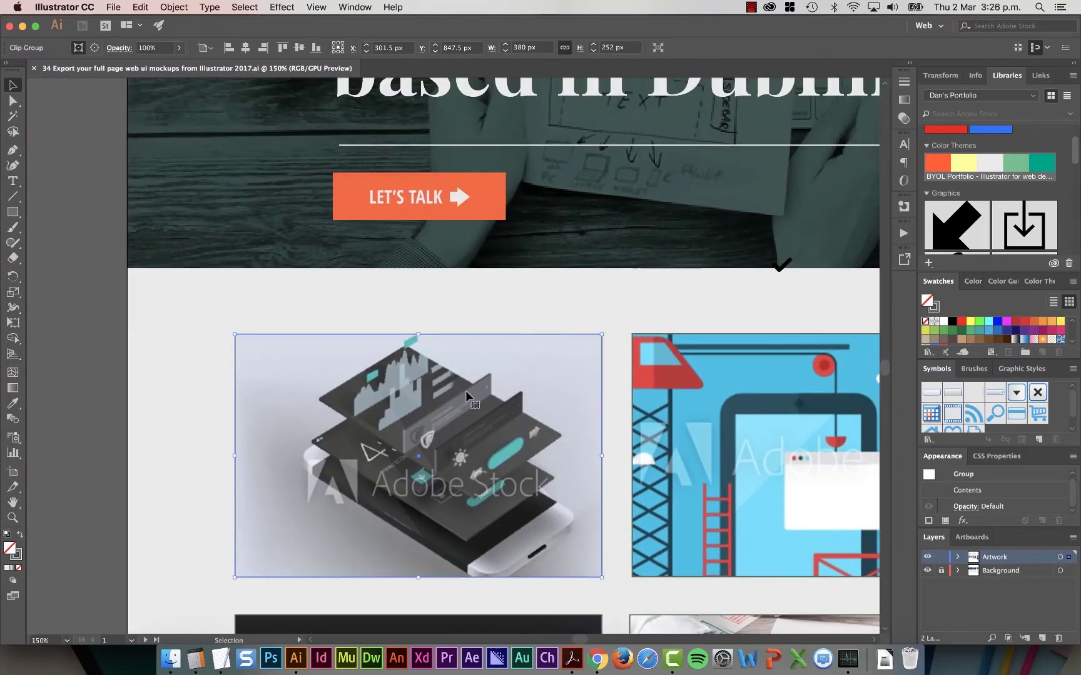
left_click(487, 314)
scroll(487, 315, "up", 5)
left_click(462, 384)
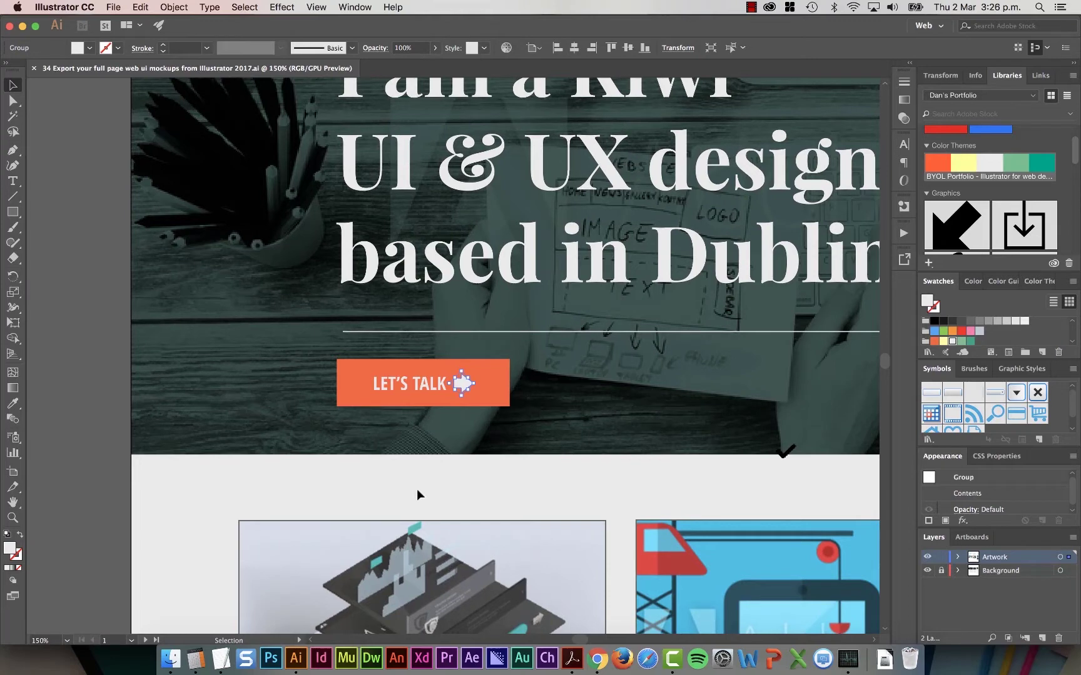
left_click(360, 491)
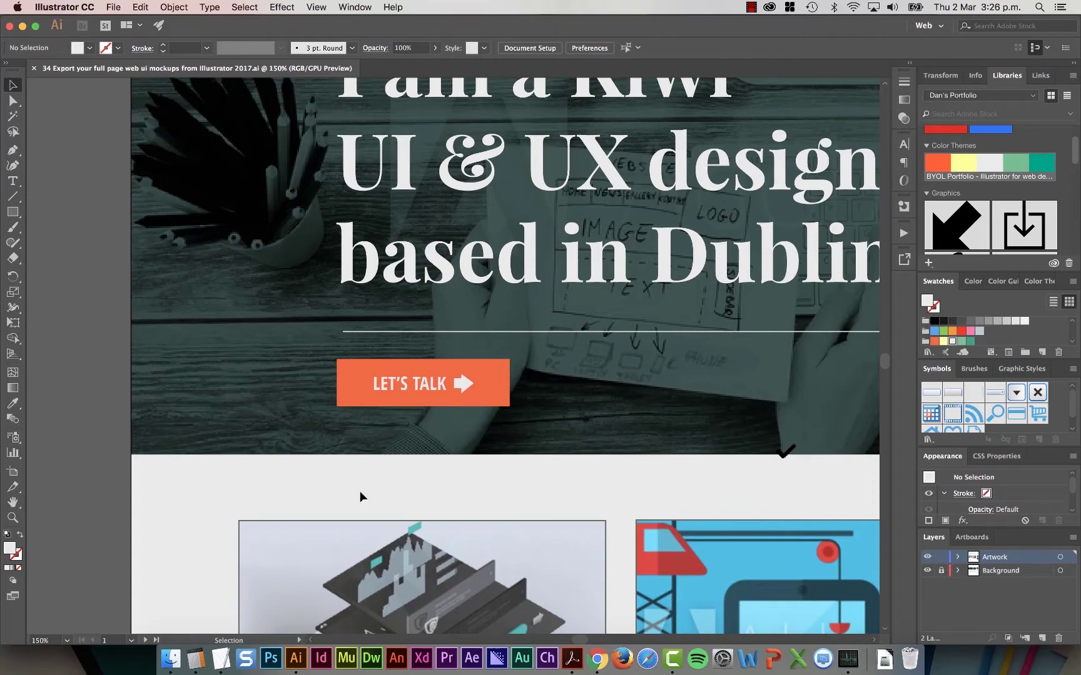
Back in Chrome, search caniuse.com for 'svg' browser support
key("super+Tab")
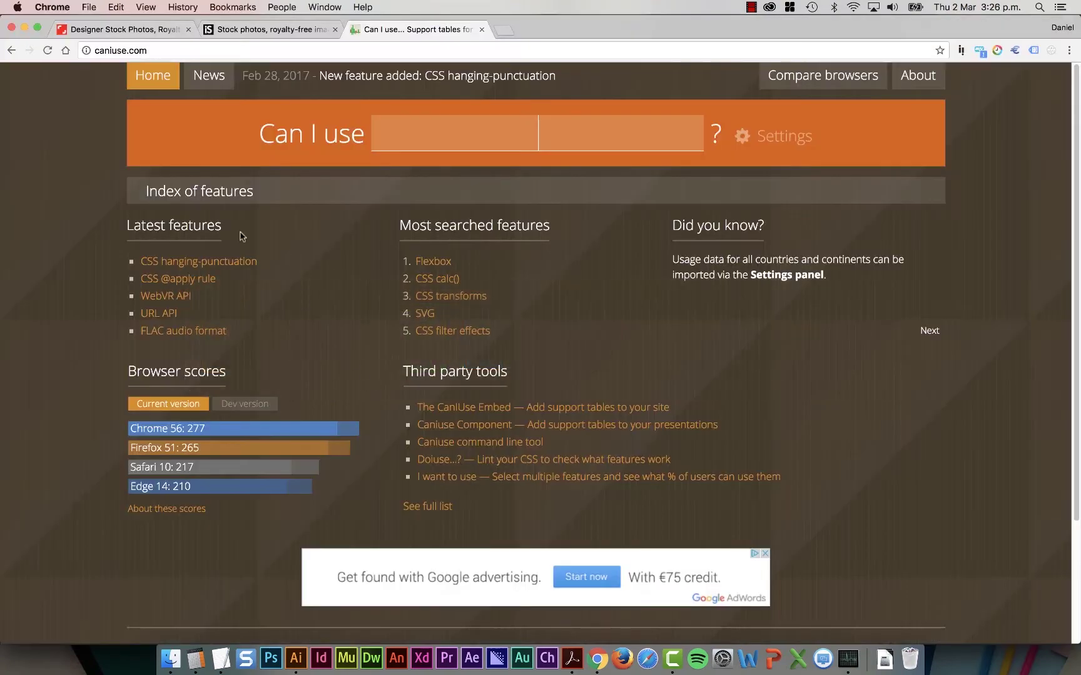
key("super+l")
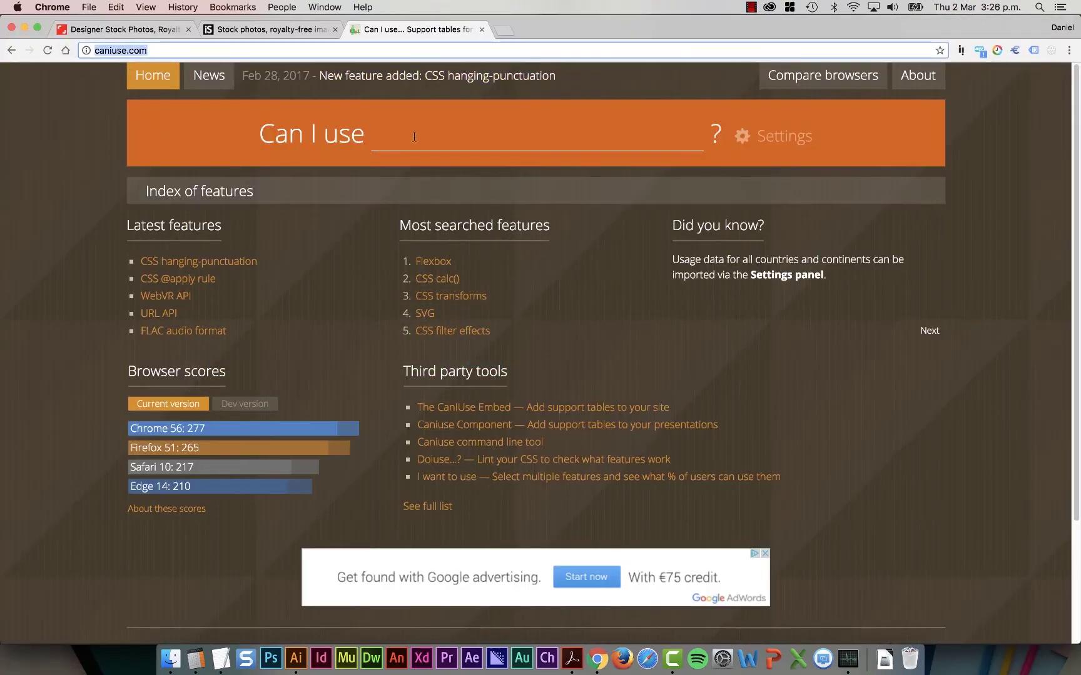
left_click(427, 141)
type("svg")
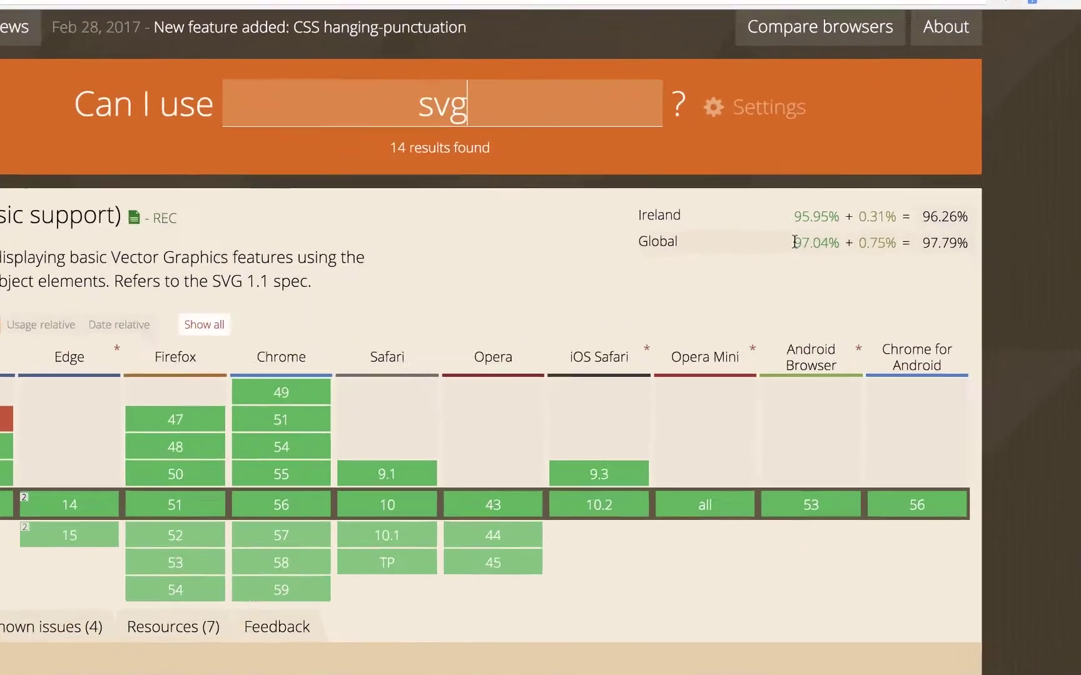
Highlight the 97.04% global SVG support figure, then clear the highlight
left_click_drag(802, 240, 832, 241)
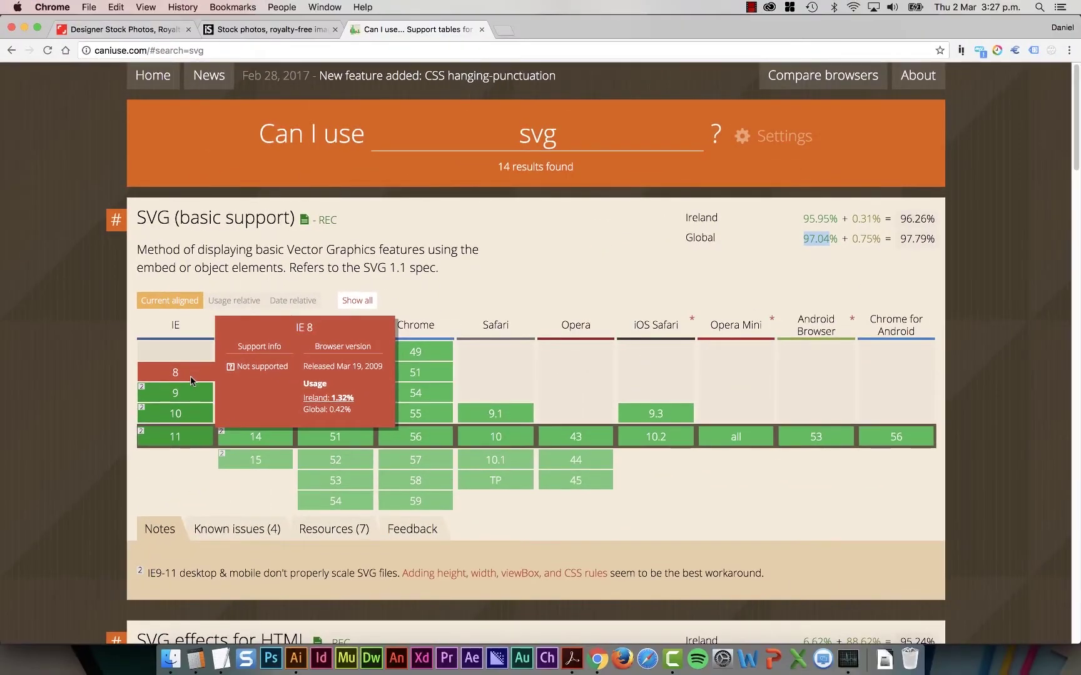
left_click(83, 384)
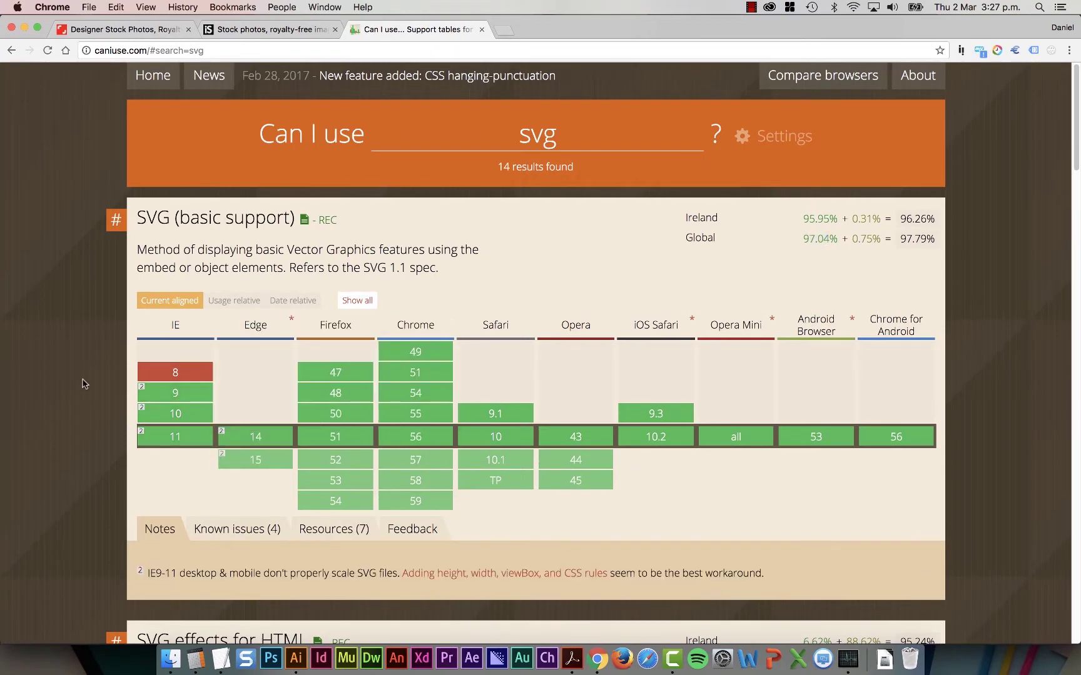
scroll(95, 396, "down", 3)
scroll(95, 405, "down", 1)
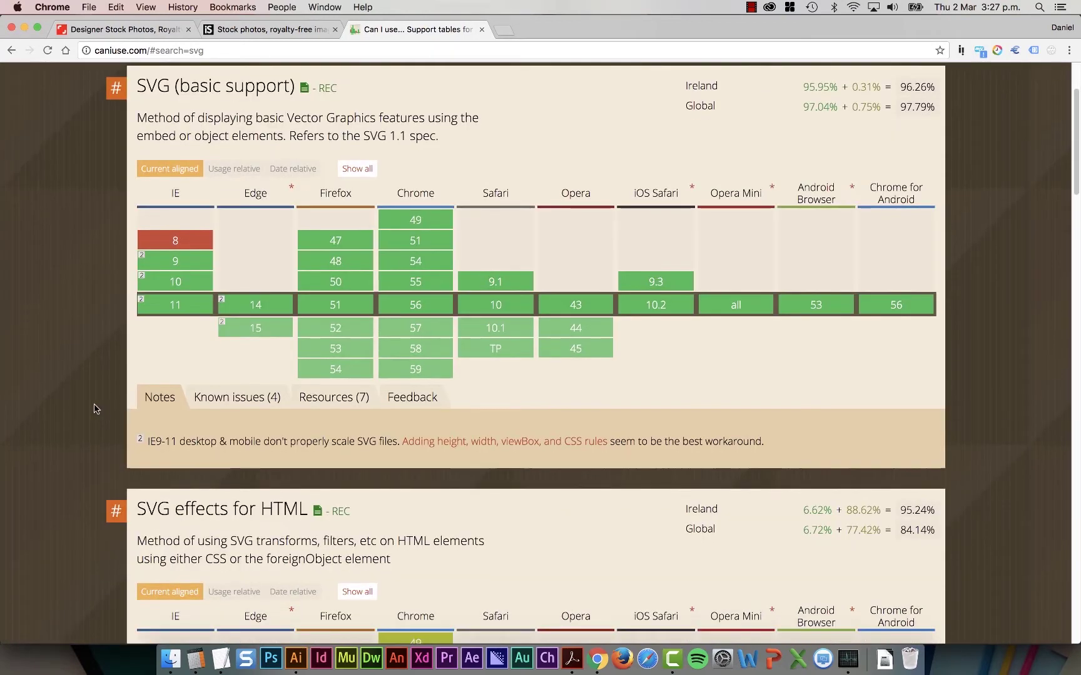
scroll(94, 405, "up", 1)
scroll(100, 409, "up", 3)
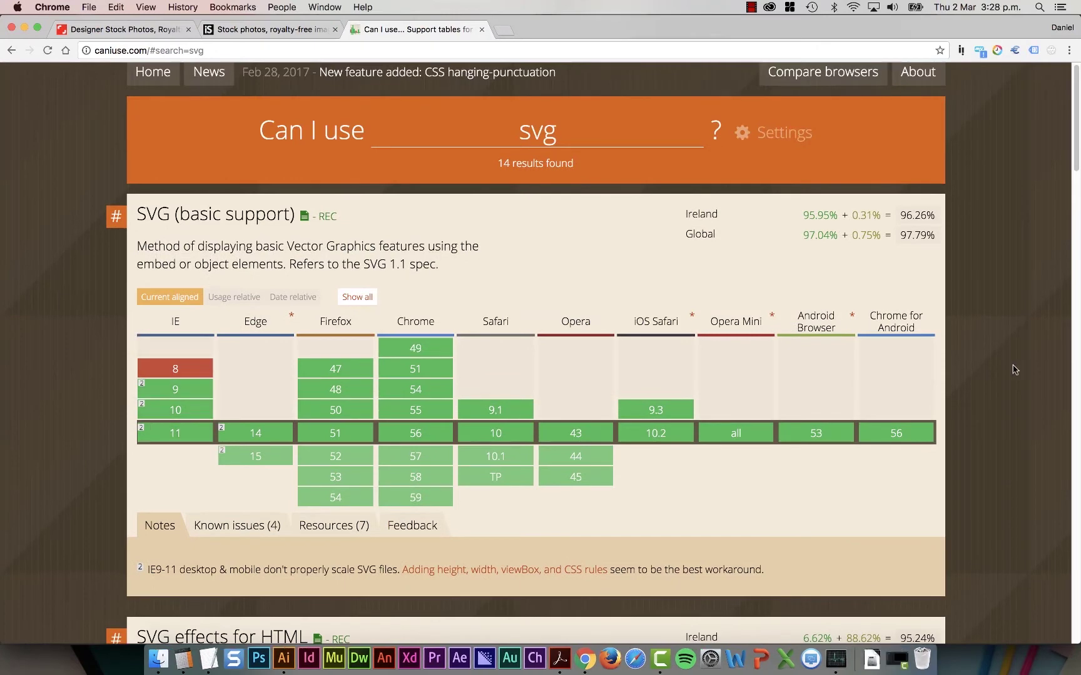
Flip between the Shutterstock designer results and iStock homepage tabs, ending on Shutterstock
left_click(122, 30)
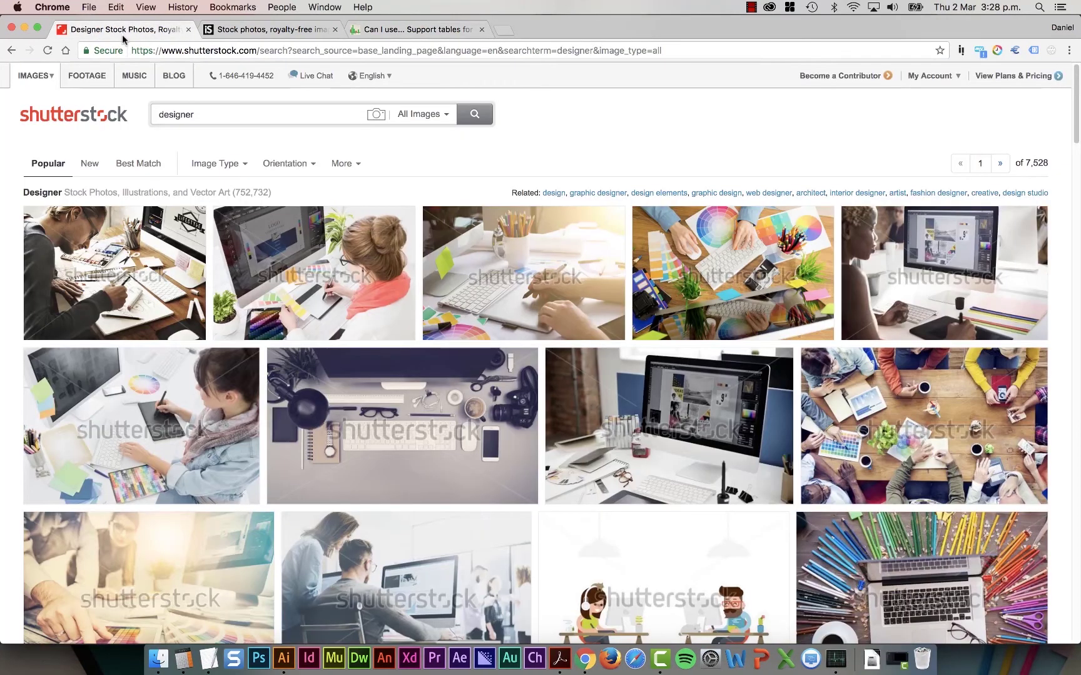
left_click(273, 30)
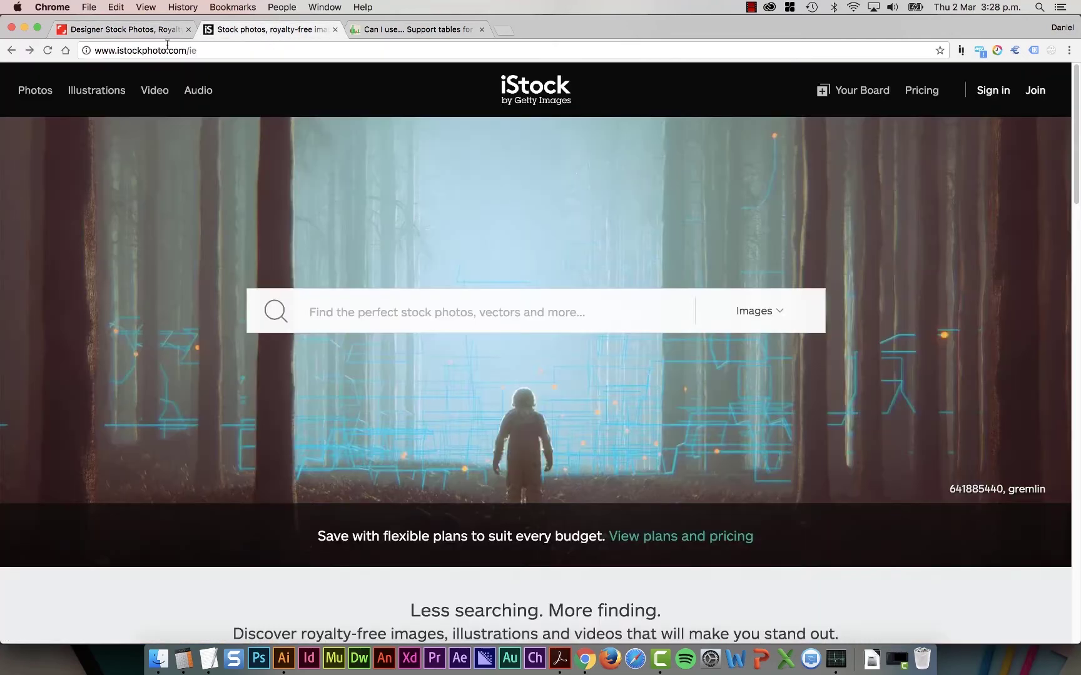
left_click(161, 31)
left_click(240, 32)
left_click(130, 30)
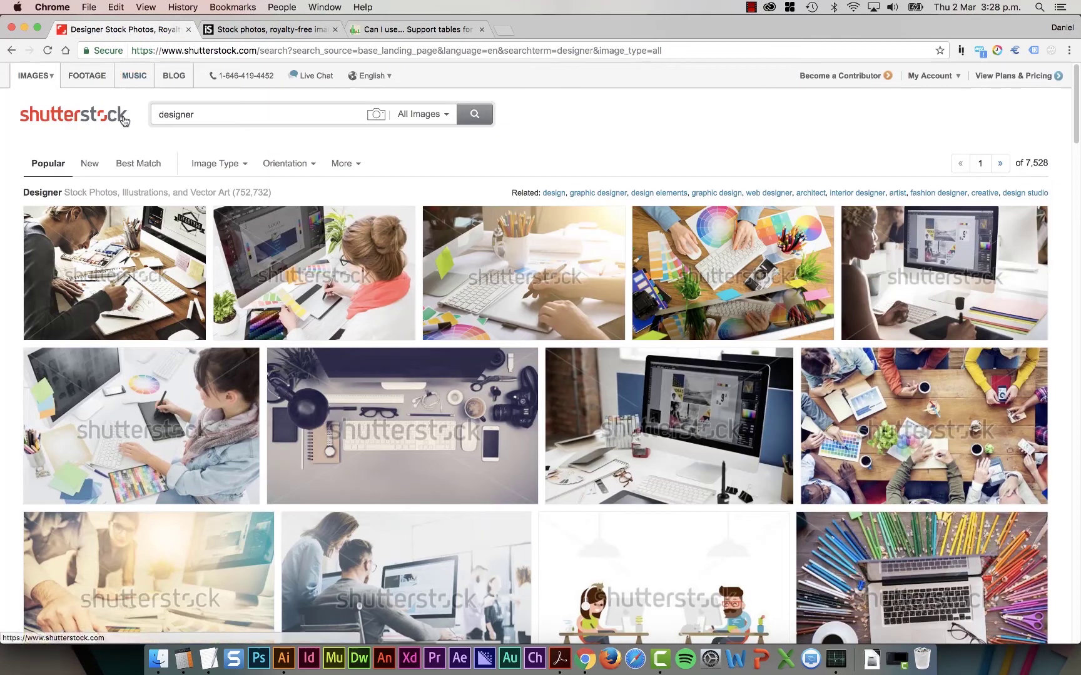
Zoom the Shutterstock page in on its logo
key("super+plus")
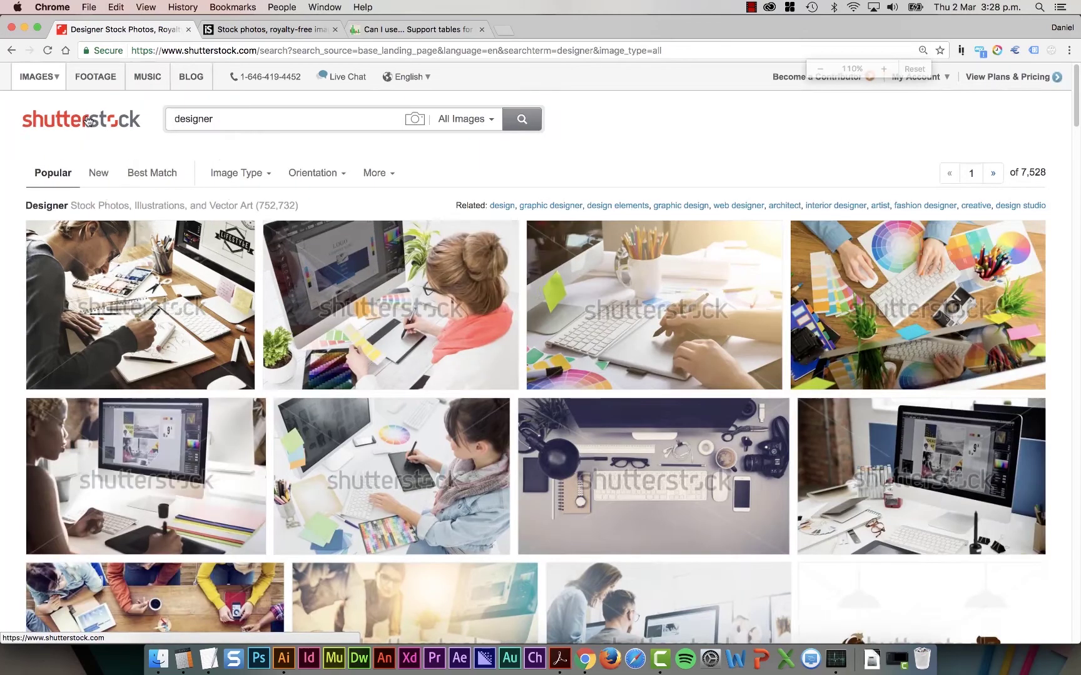
key("super+plus")
key("super+plus")
key("super+plus")
key("super+plus")
key("super+plus")
key("super+plus")
key("super+plus")
key("super+plus")
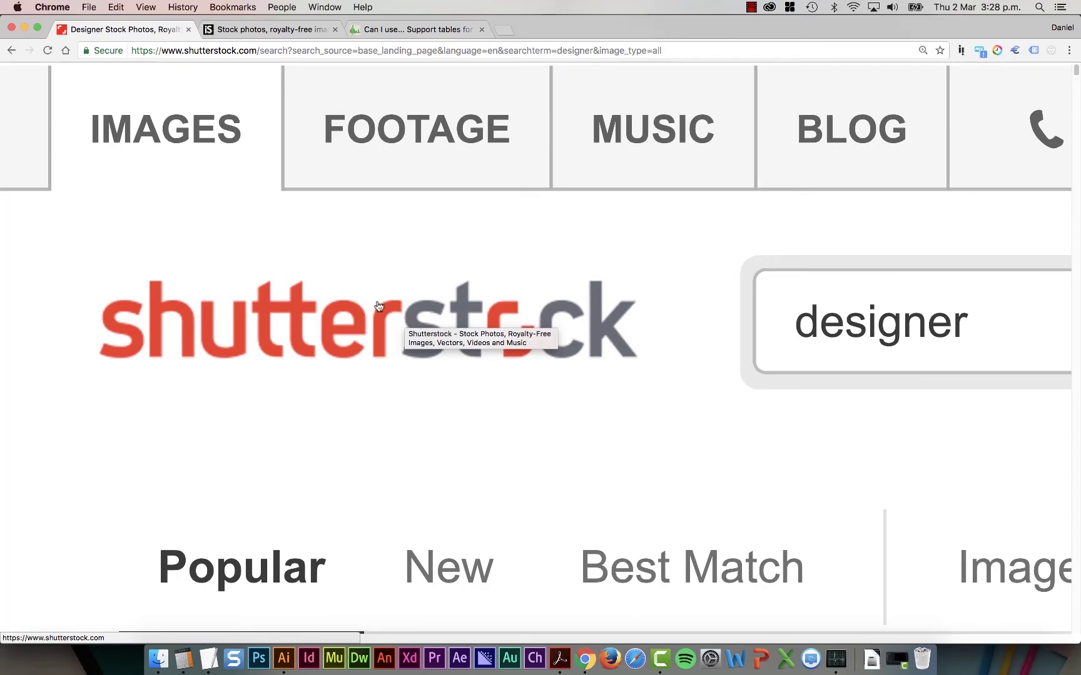
key("super+0")
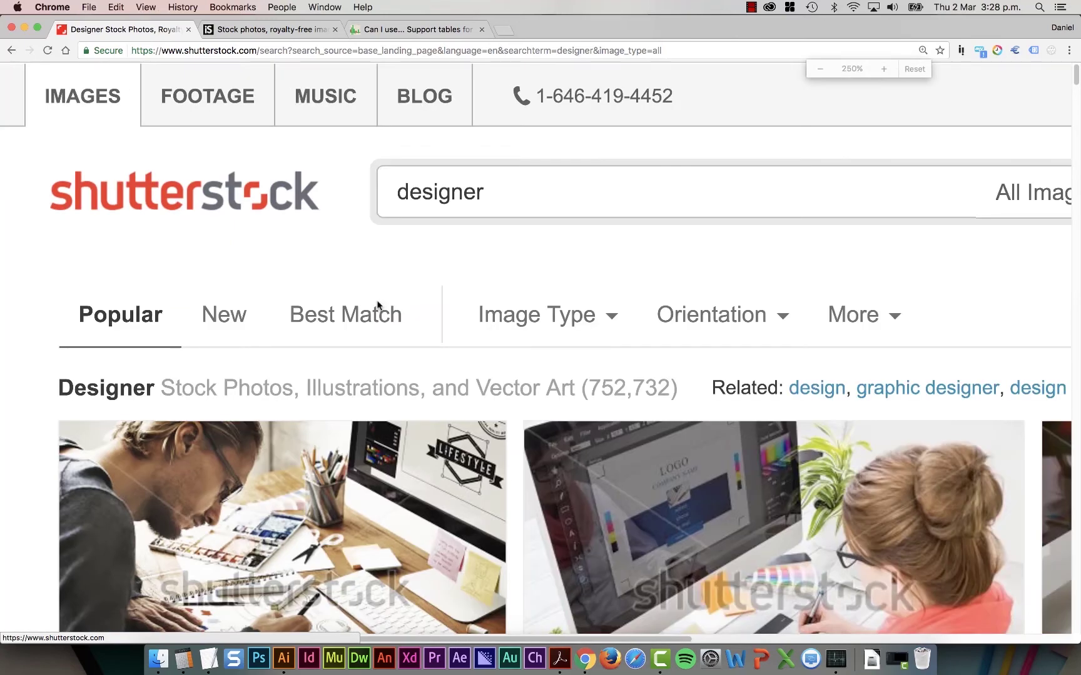
key("super+plus")
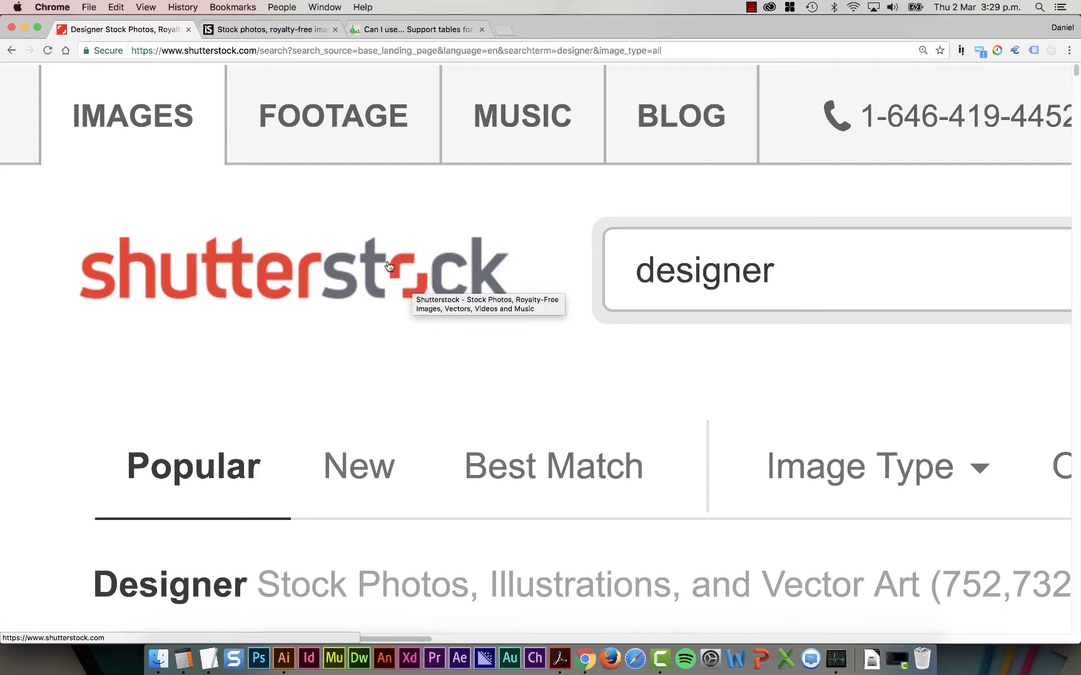
Switch to the iStock homepage and zoom in on its logo
key("ctrl+Tab")
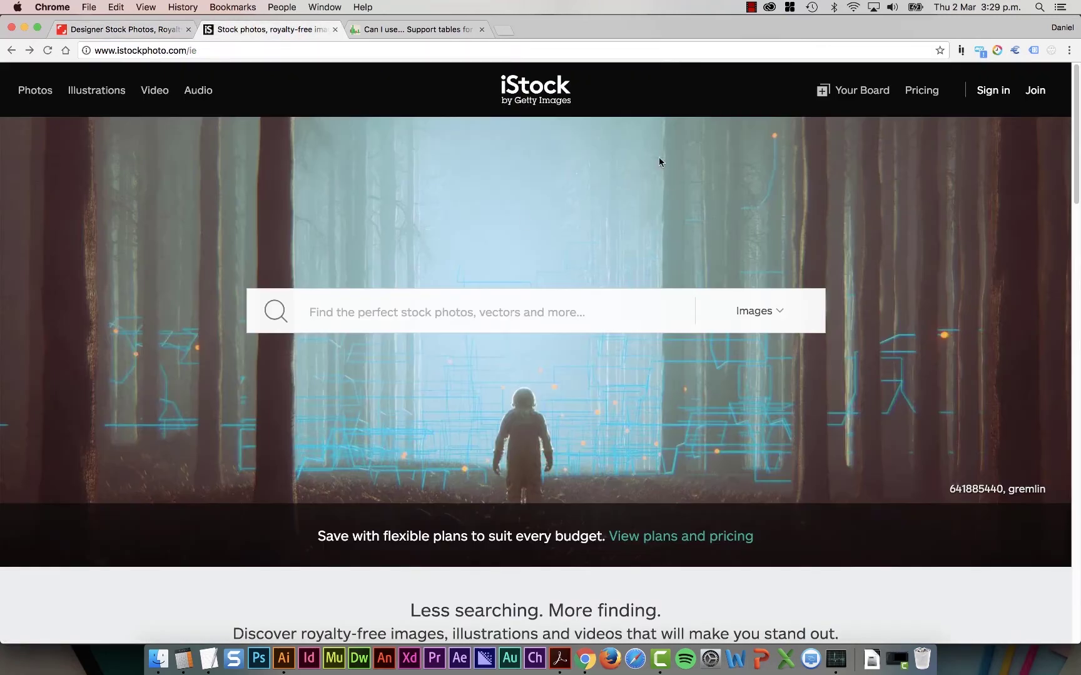
key("ctrl+plus")
key("ctrl+plus")
key("ctrl+plus")
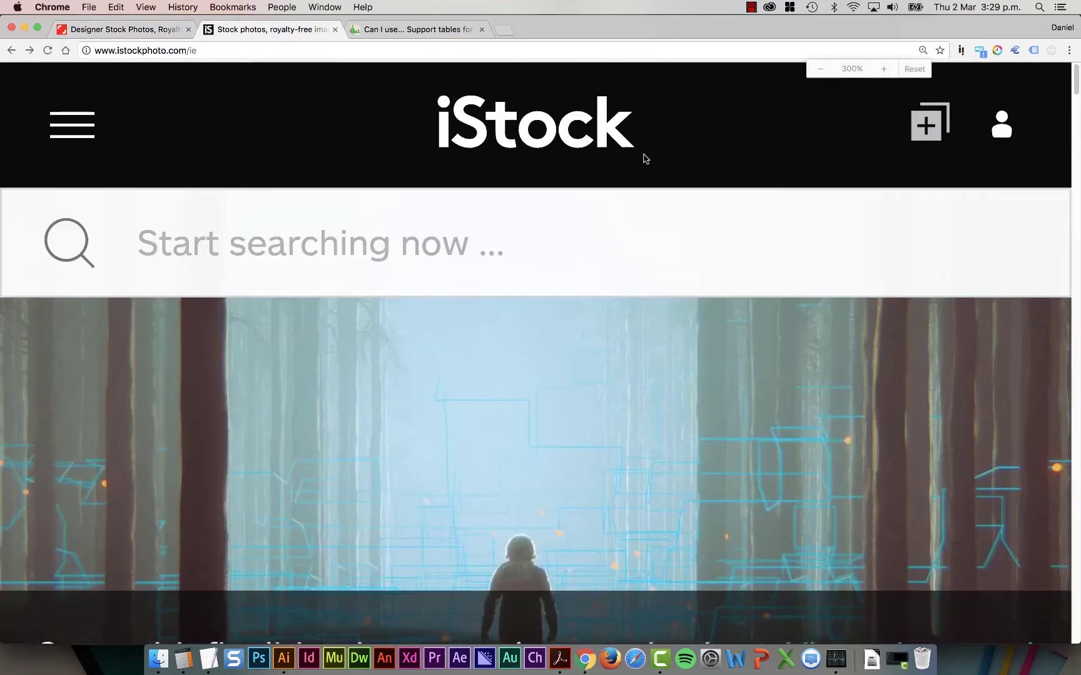
key("ctrl+plus")
key("ctrl+plus")
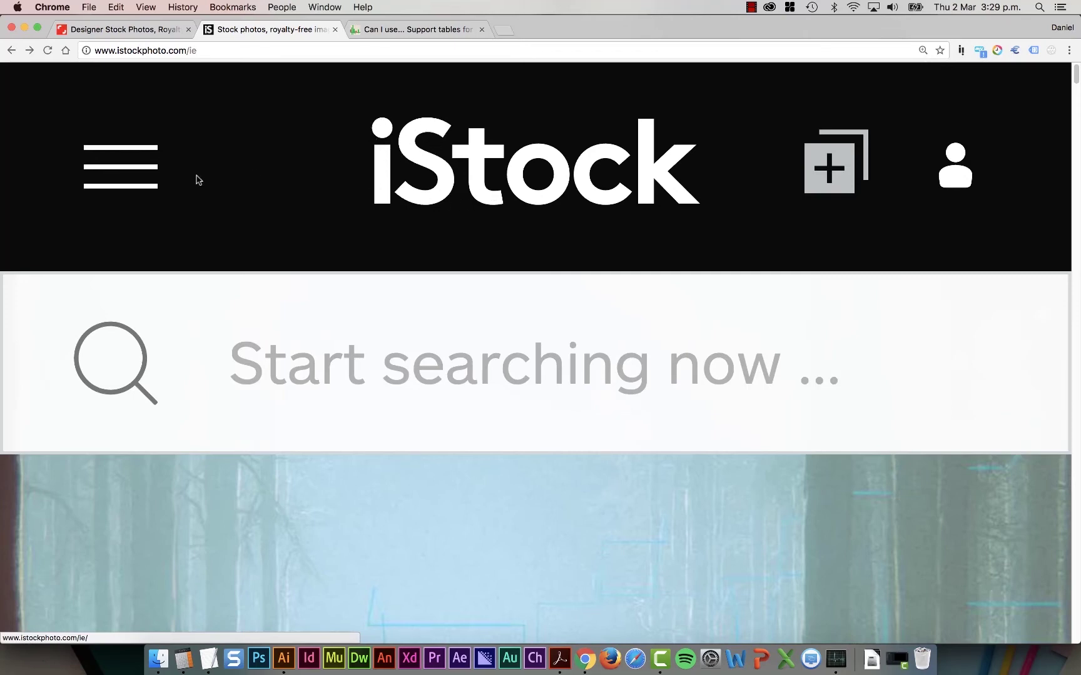
Return to the Shutterstock results tab and shrink it back to normal size
left_click(140, 29)
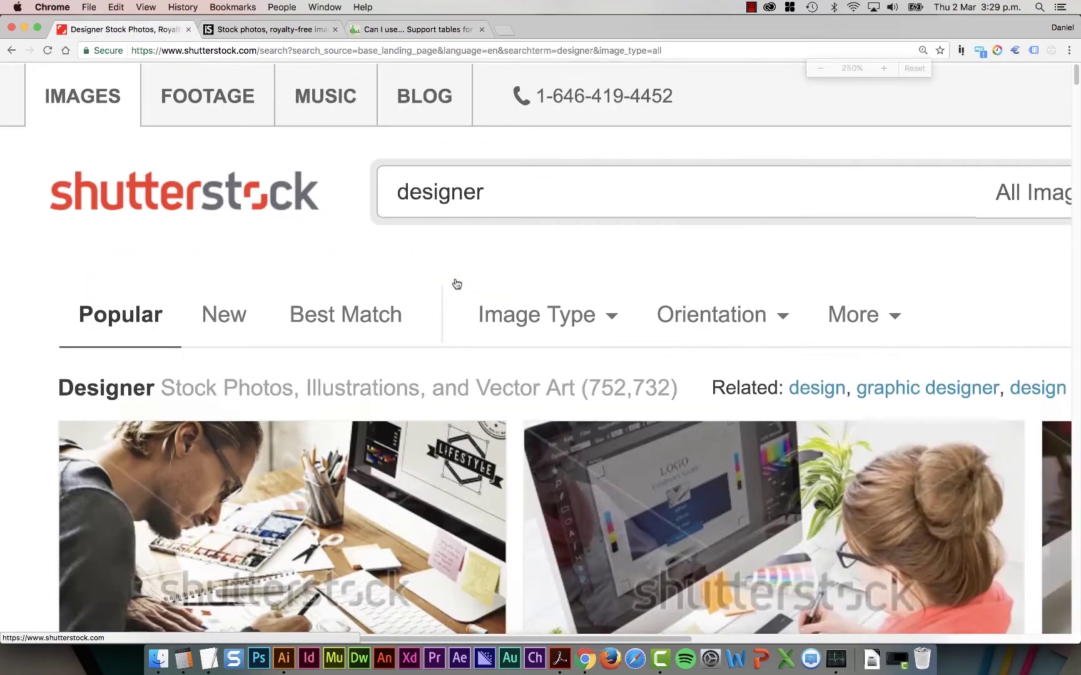
key("super+minus")
key("super+minus")
key("super+minus")
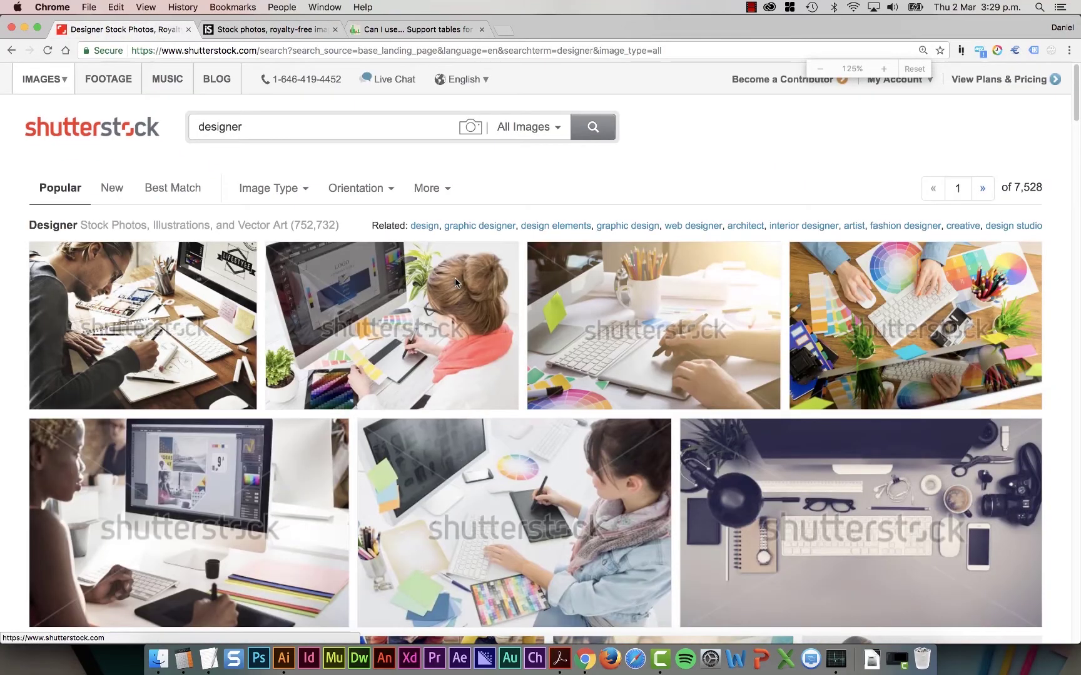
key("super+minus")
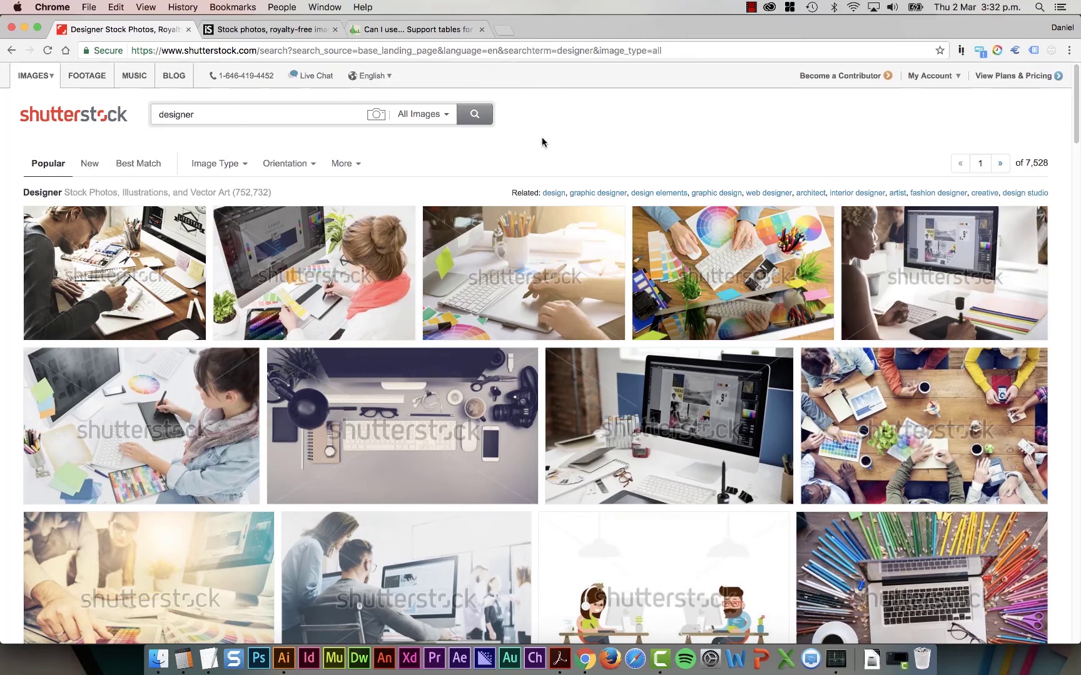
Load css-tricks.com in a new tab and run a site search for 'svg'
key("super+t")
type("css-tricks.com")
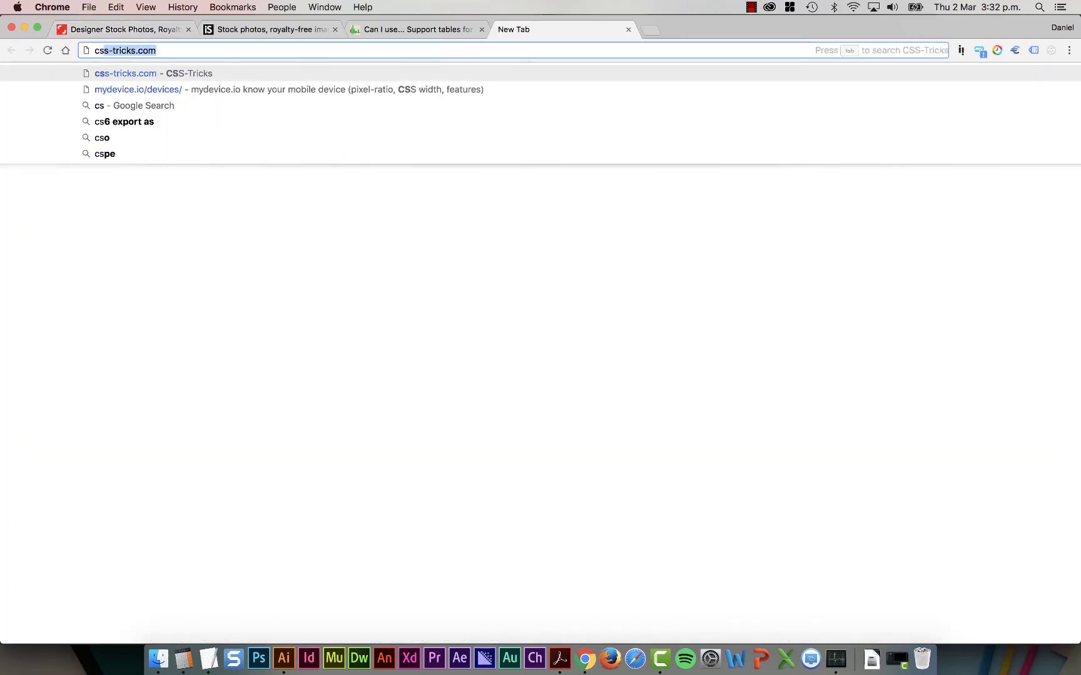
key("Return")
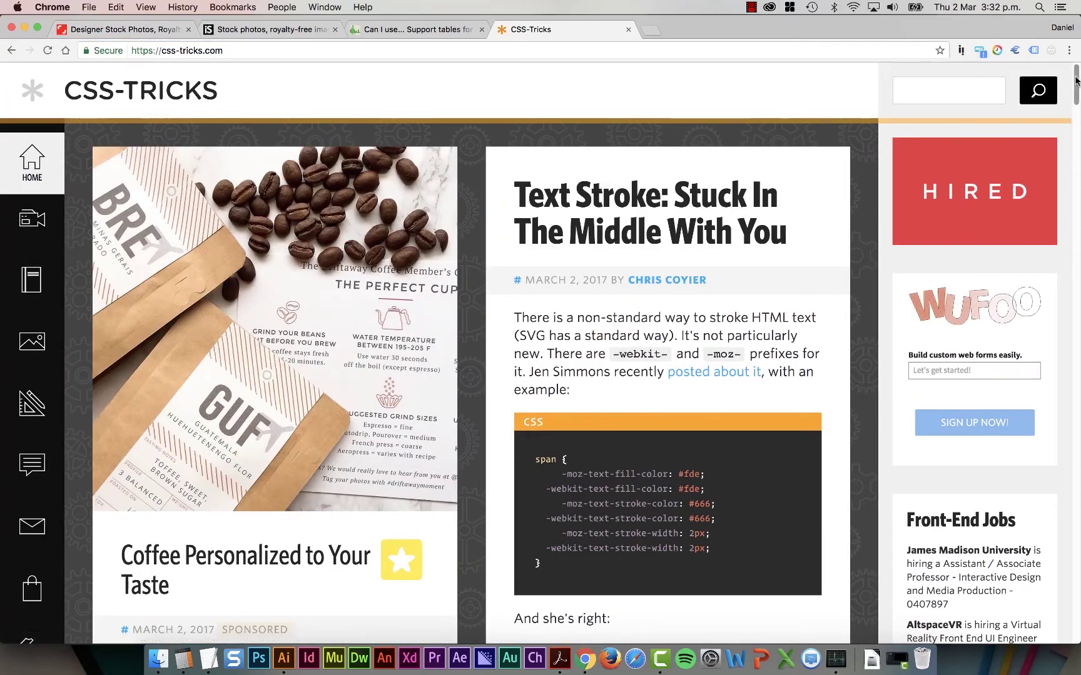
key("End")
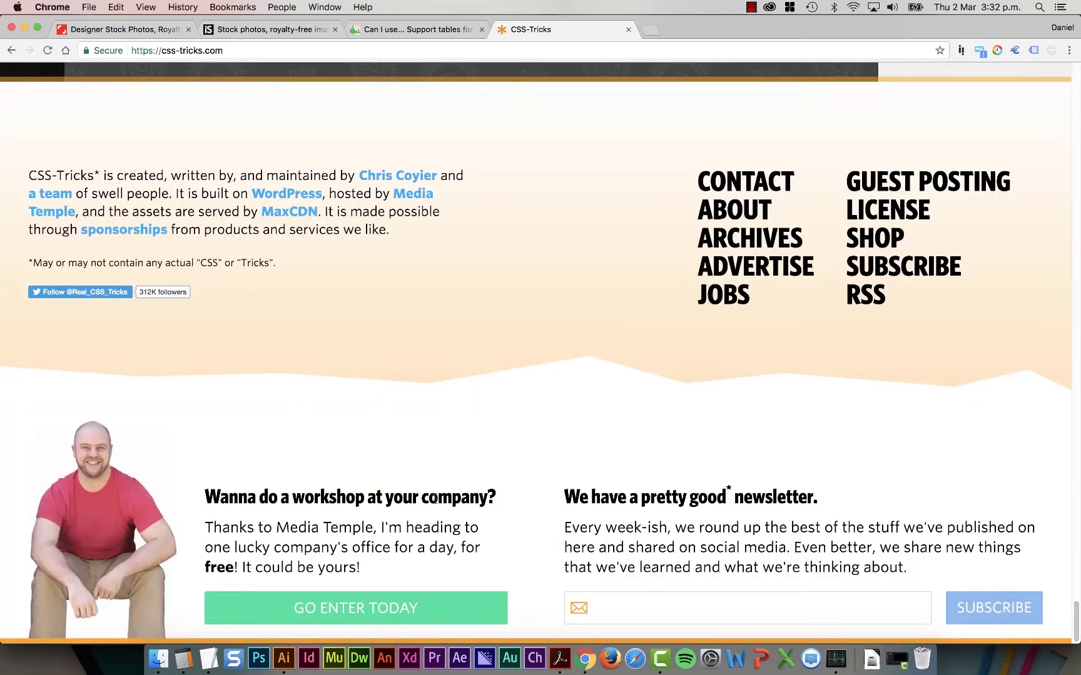
scroll(577, 339, "up", 20)
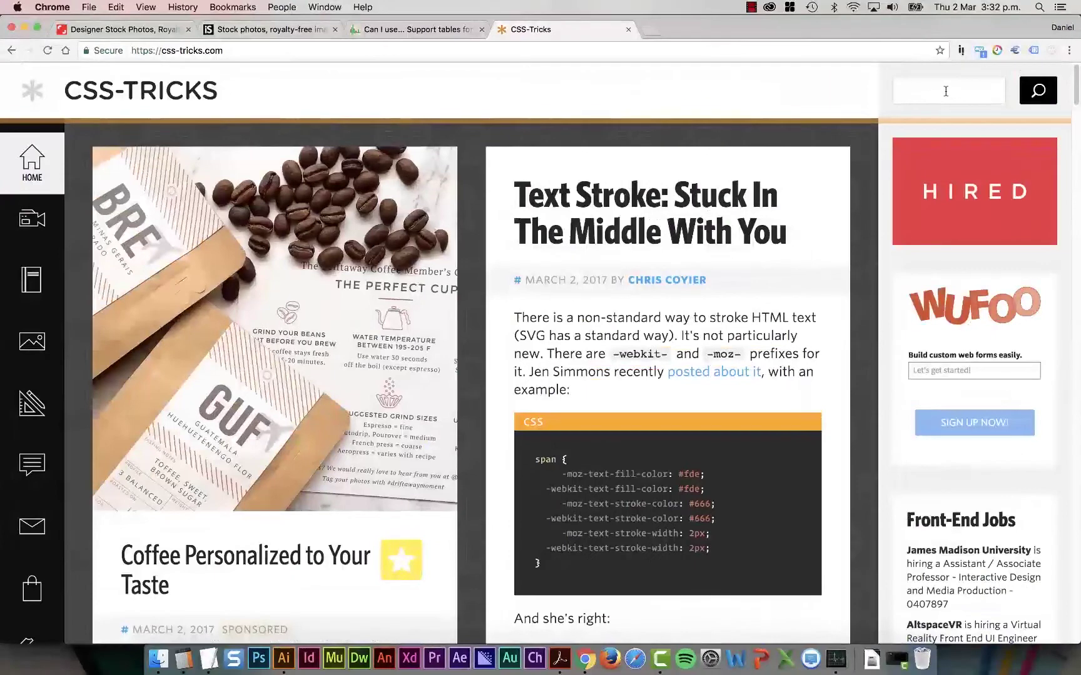
left_click(948, 91)
type("svg")
key("Return")
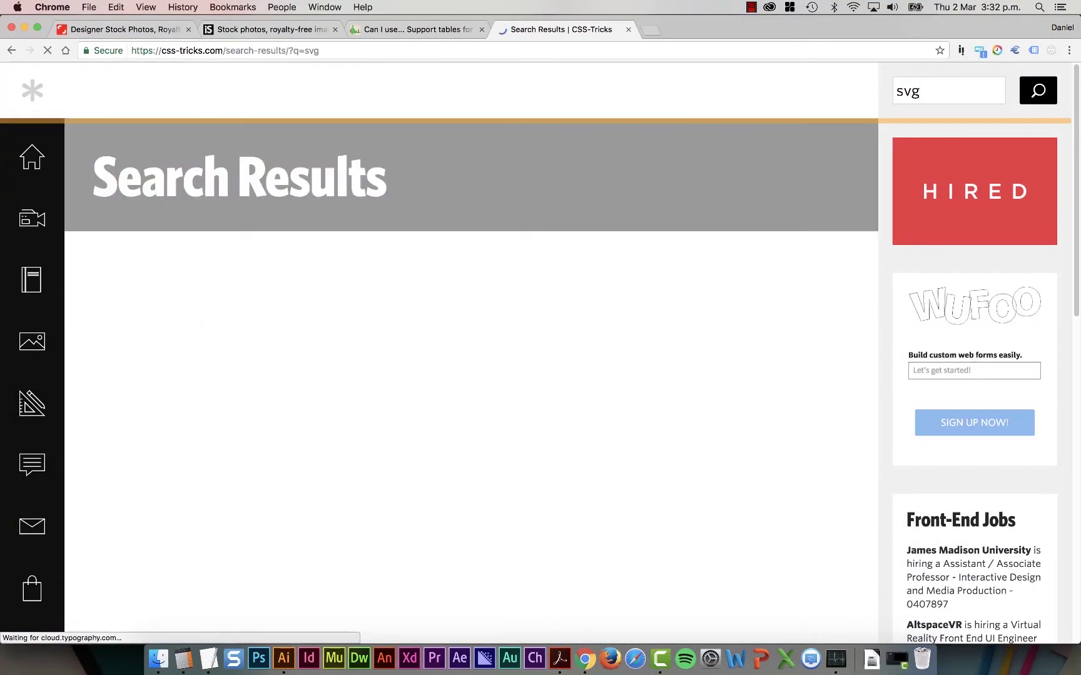
scroll(270, 381, "down", 2)
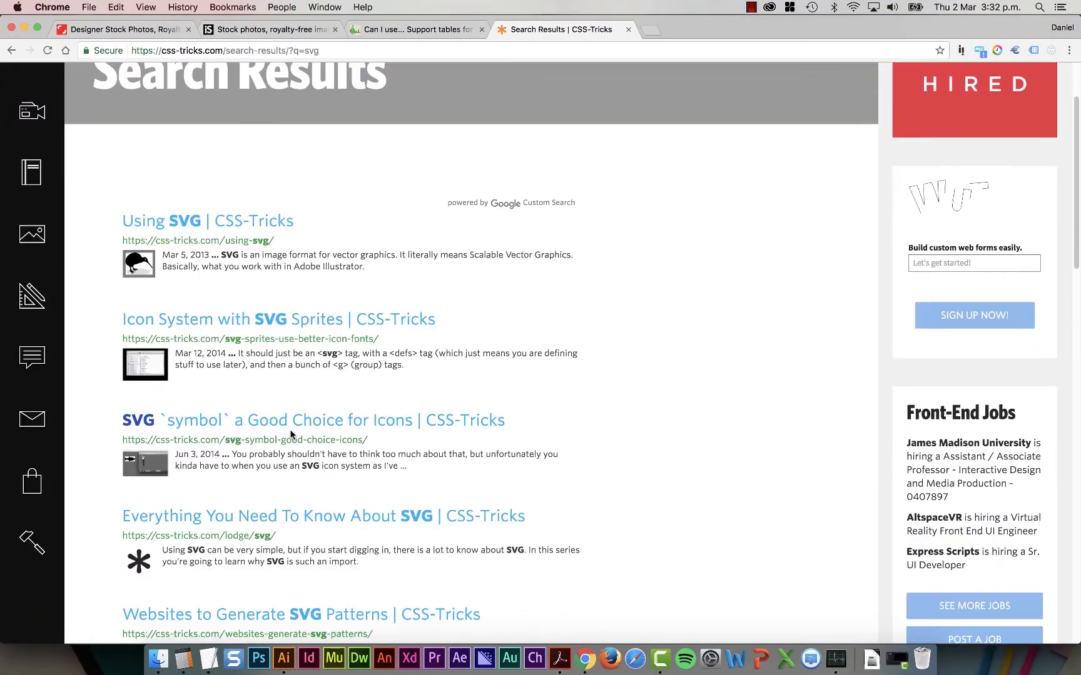
scroll(271, 382, "down", 3)
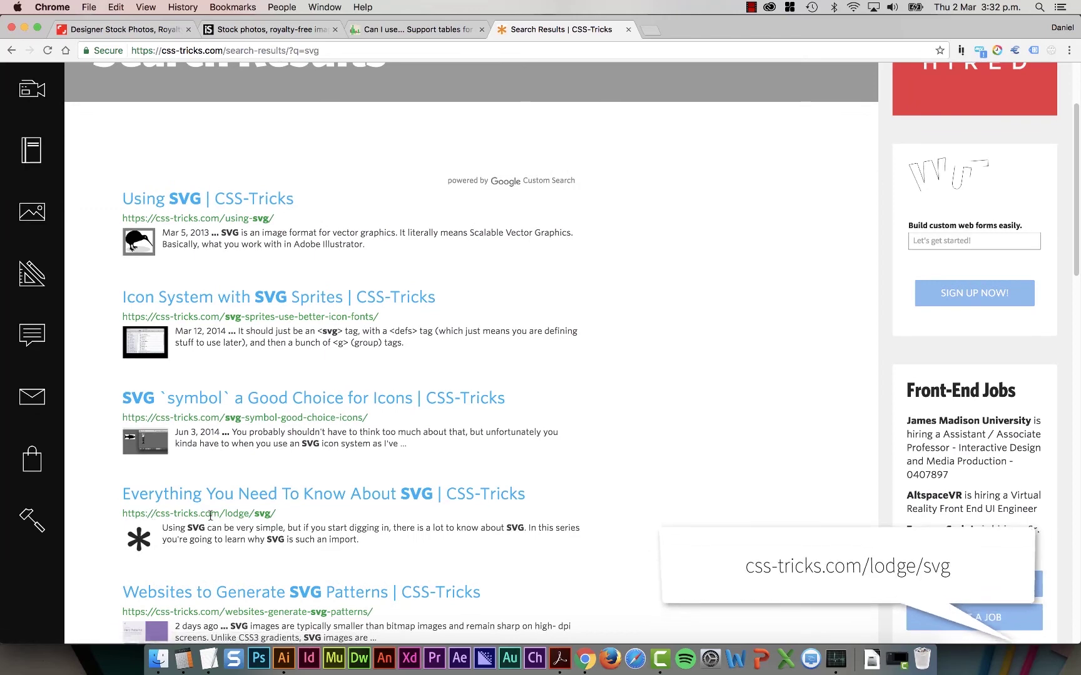
left_click(262, 514, "super")
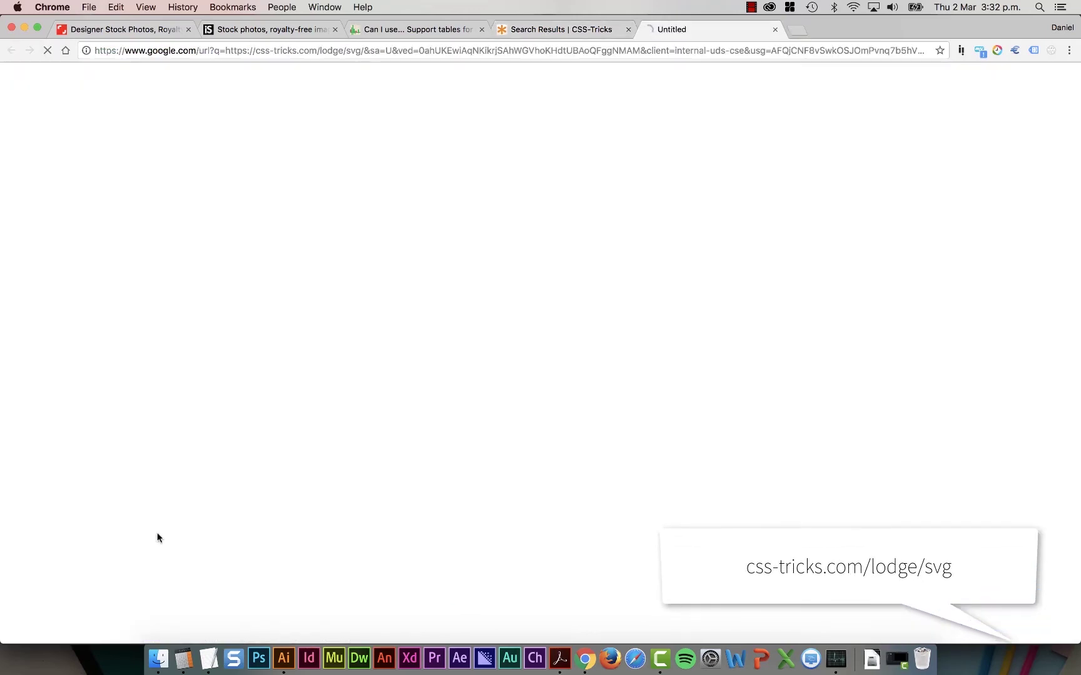
scroll(512, 268, "down", 5)
scroll(512, 287, "down", 5)
scroll(499, 303, "down", 5)
scroll(489, 314, "down", 4)
scroll(489, 314, "down", 5)
scroll(488, 310, "down", 5)
scroll(489, 309, "down", 5)
scroll(487, 310, "down", 4)
scroll(489, 313, "down", 5)
scroll(489, 312, "down", 5)
scroll(489, 312, "down", 4)
scroll(489, 312, "down", 3)
scroll(489, 317, "down", 2)
scroll(488, 318, "down", 5)
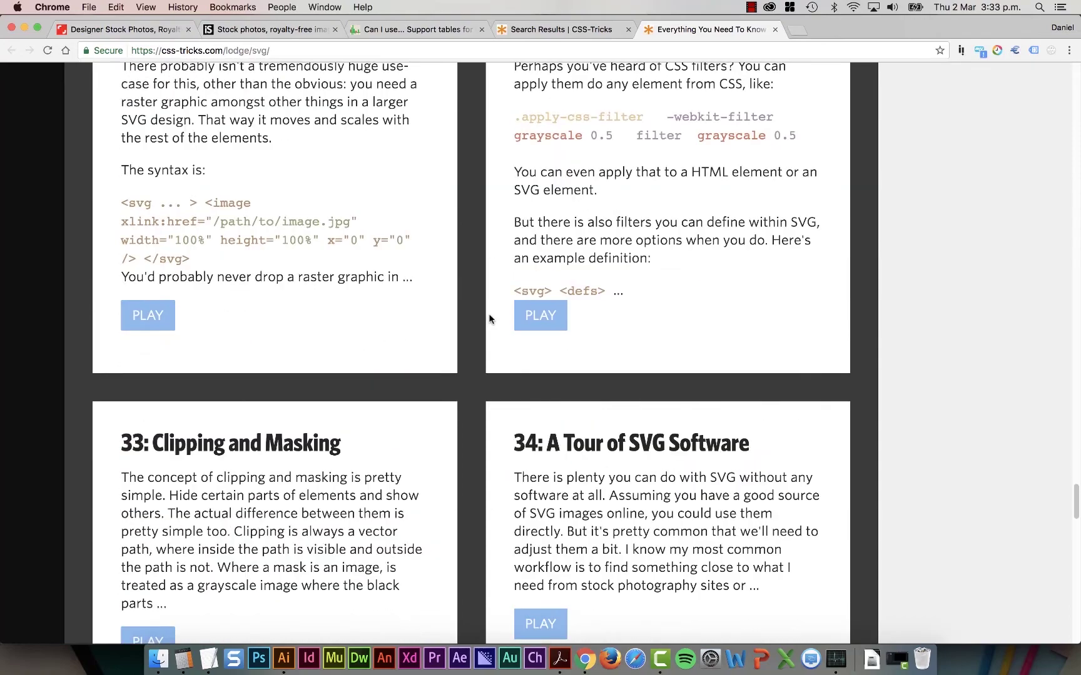
scroll(489, 317, "down", 8)
scroll(489, 321, "up", 7)
scroll(488, 327, "up", 8)
scroll(488, 326, "up", 10)
scroll(488, 327, "up", 6)
scroll(488, 321, "up", 8)
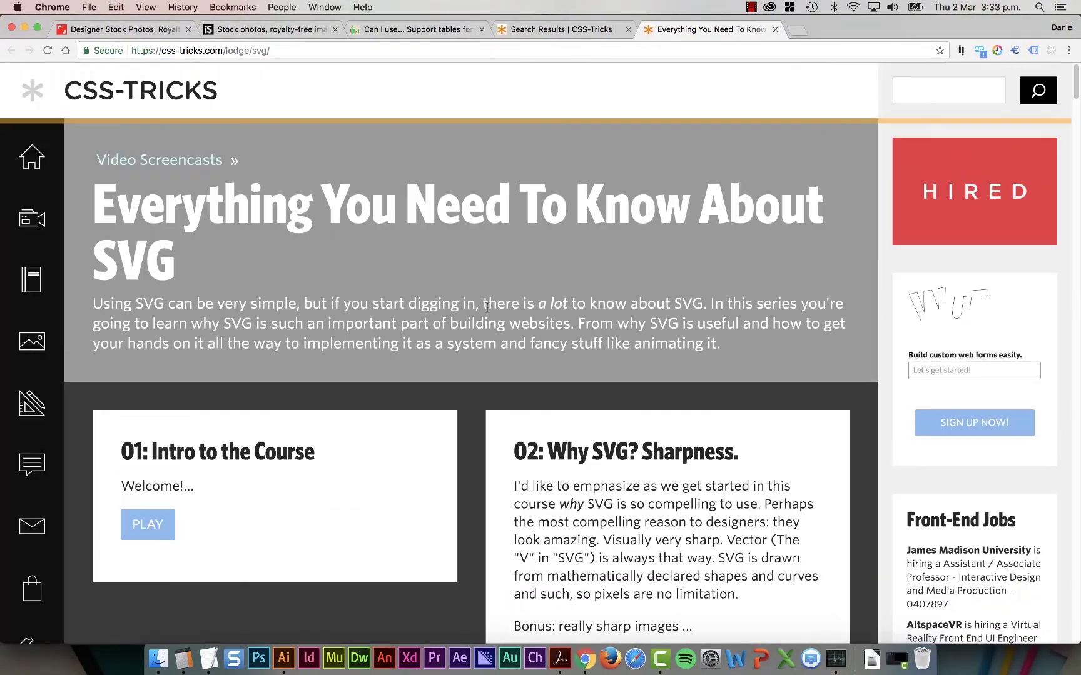
left_click(774, 29)
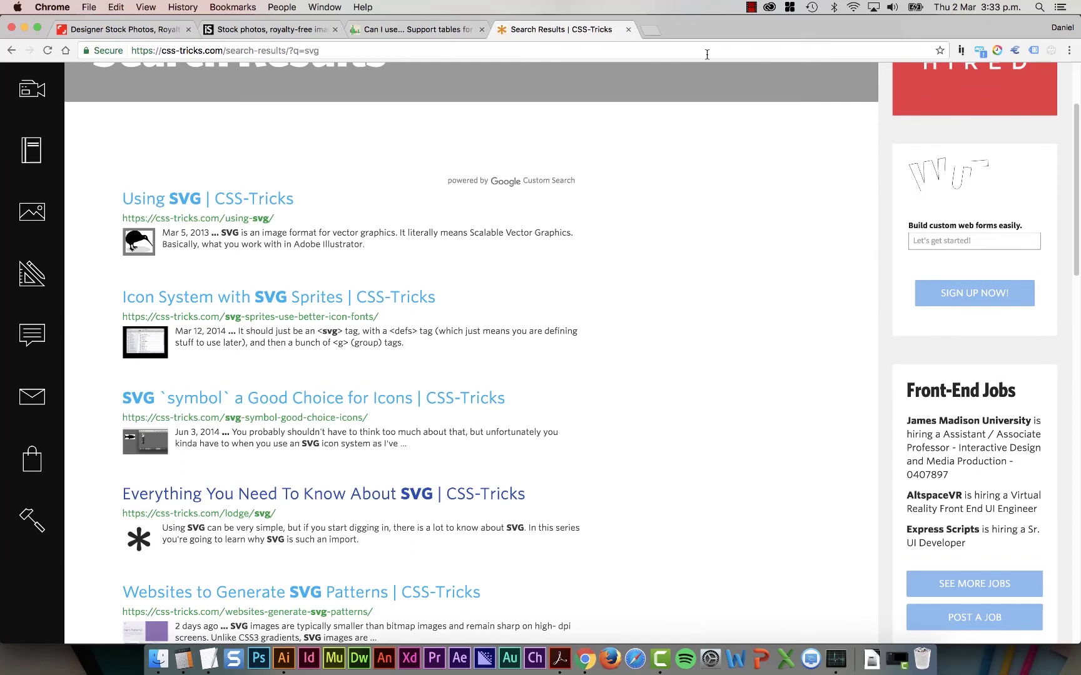